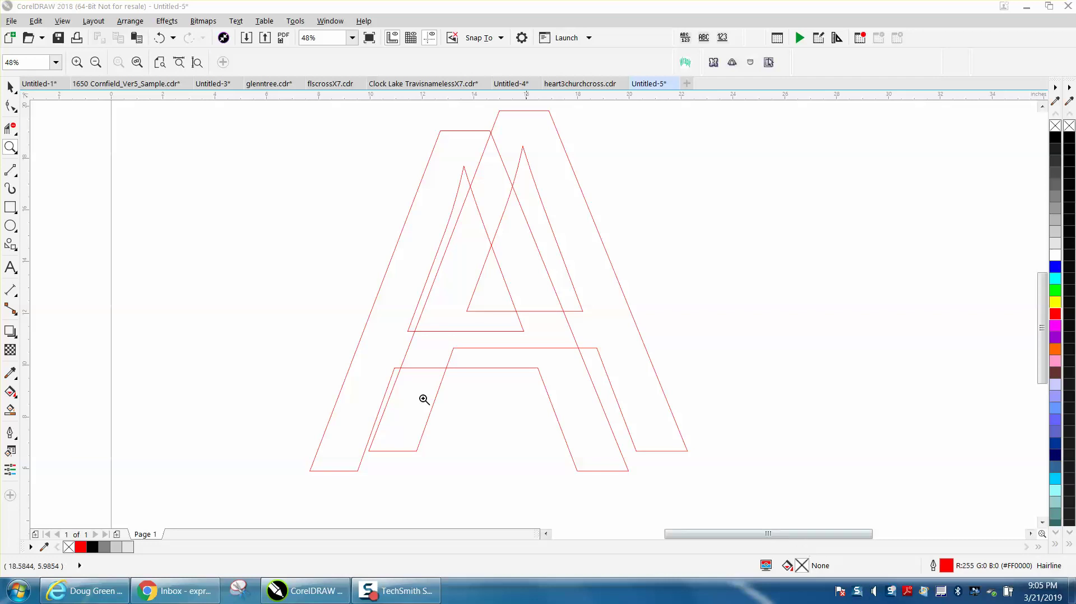
Nudge the back outlined A slightly down against the front A, then open the View menu.
{"action": "left_click", "coordinate": [11, 88]}
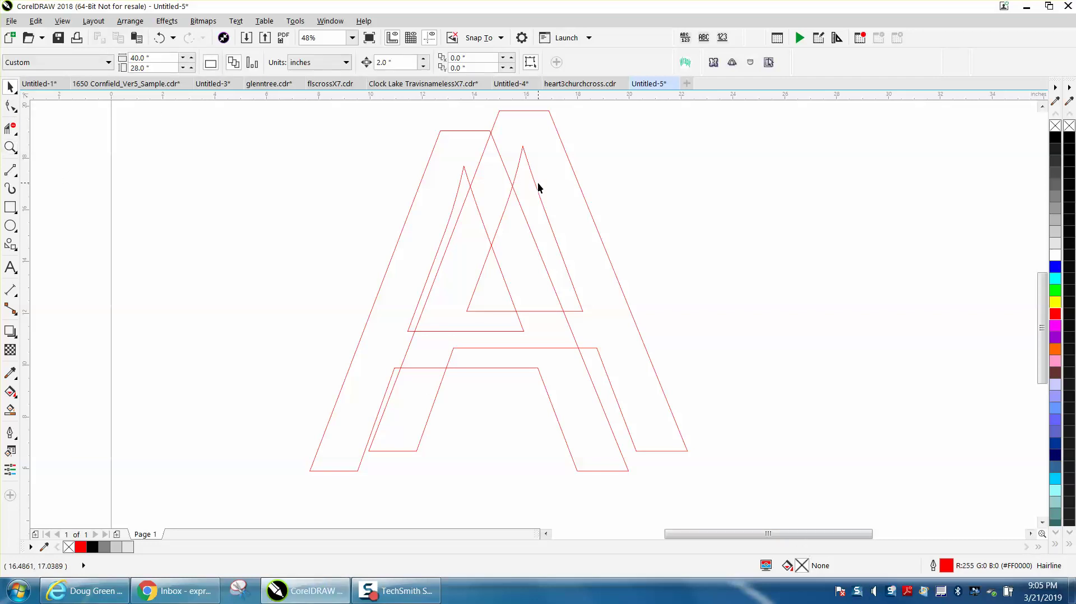
{"action": "left_click_drag", "start_coordinate": [536, 185], "coordinate": [530, 189]}
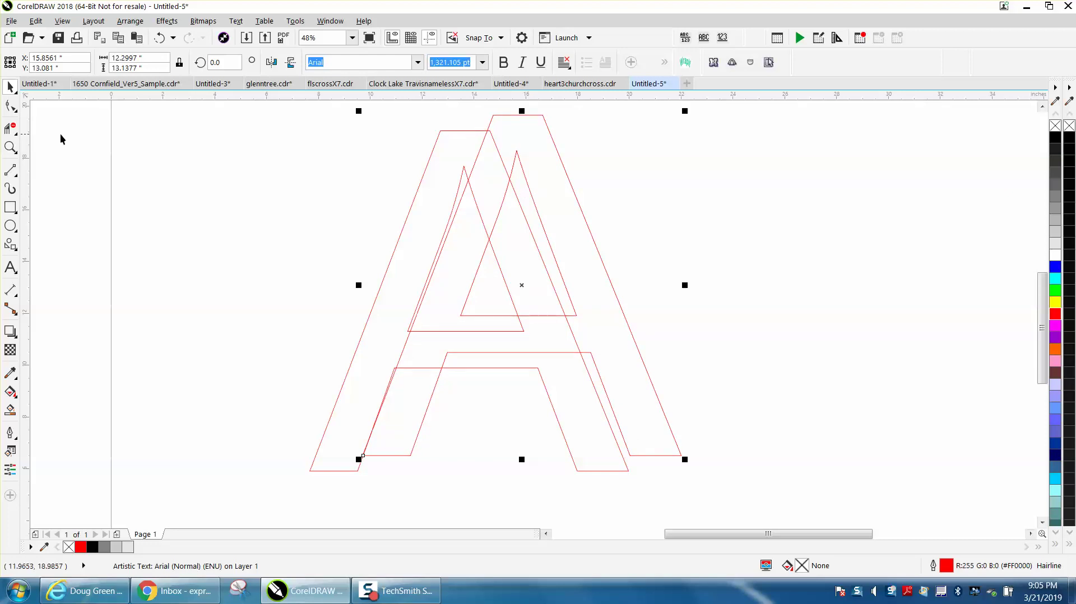
{"action": "left_click", "coordinate": [13, 149]}
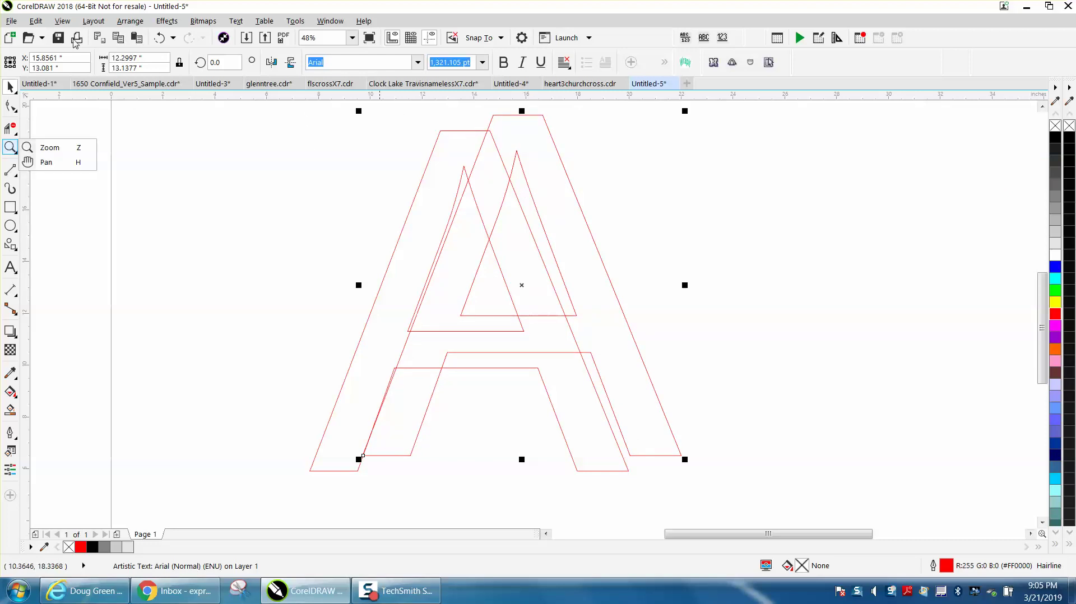
{"action": "left_click", "coordinate": [62, 22]}
{"action": "mouse_move", "coordinate": [82, 336]}
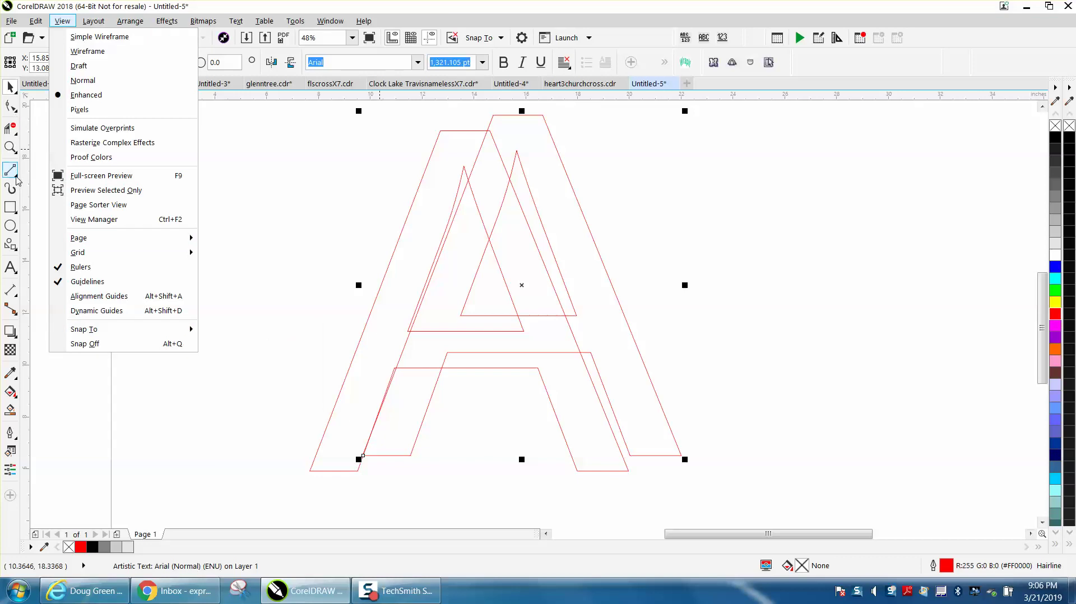
{"action": "left_click", "coordinate": [17, 178]}
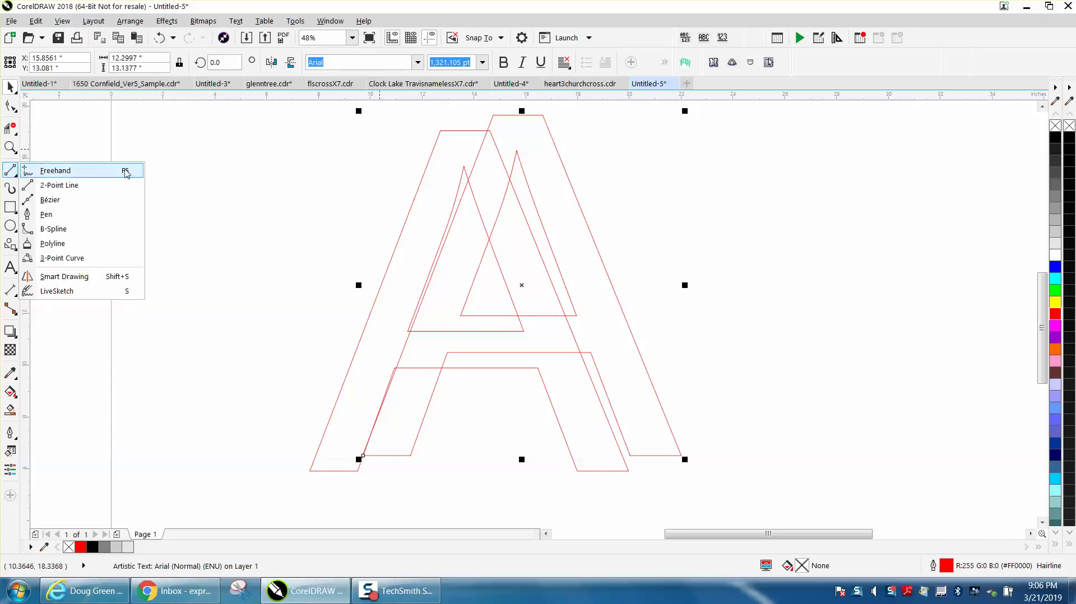
{"action": "left_click", "coordinate": [68, 185]}
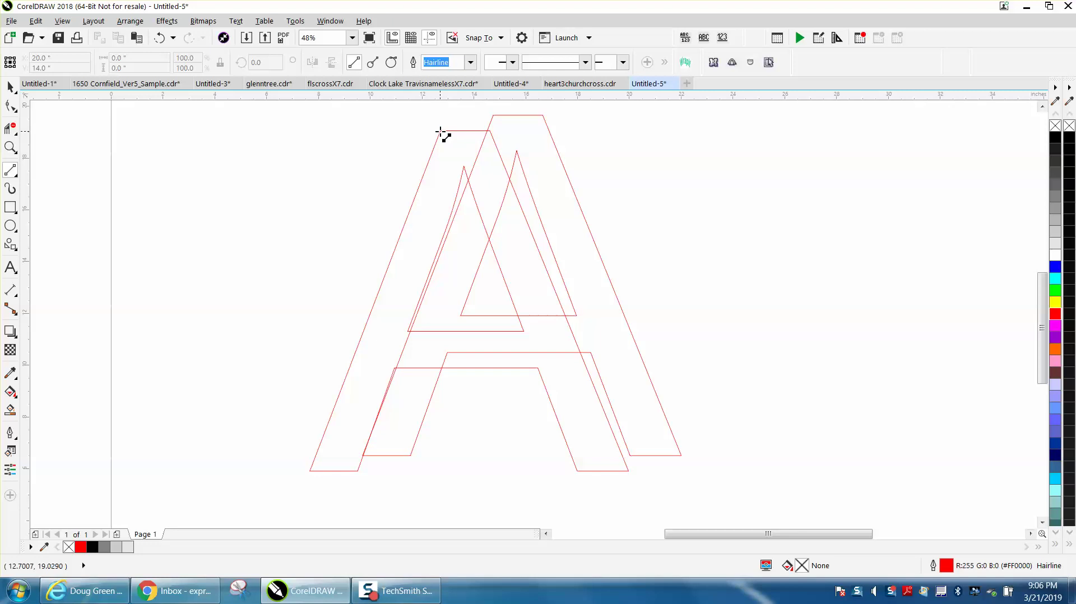
{"action": "left_click_drag", "start_coordinate": [441, 132], "coordinate": [371, 166]}
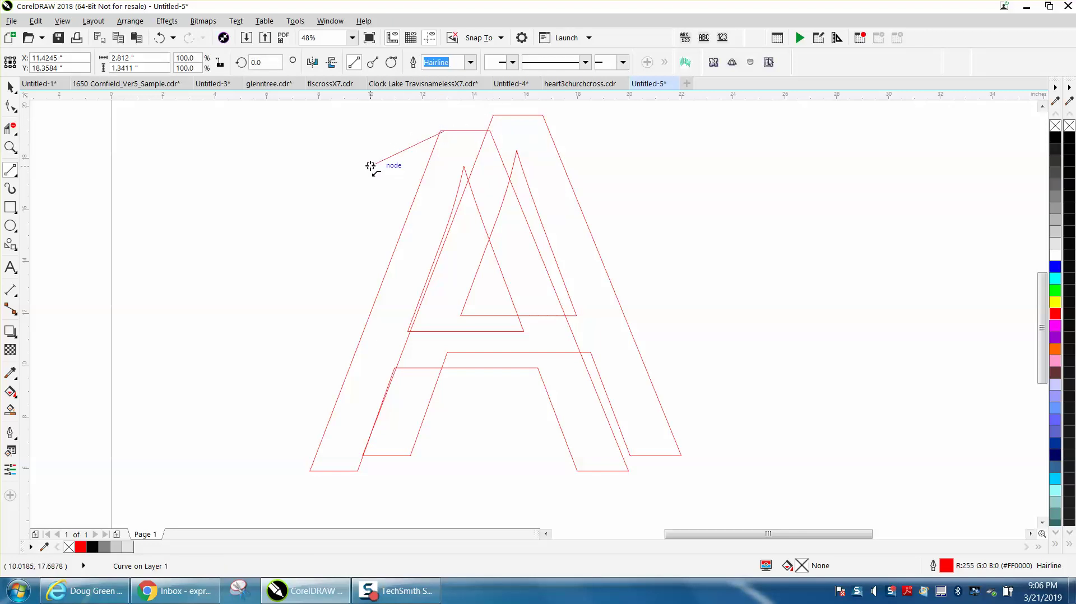
{"action": "key", "text": "Delete"}
{"action": "key", "text": "space"}
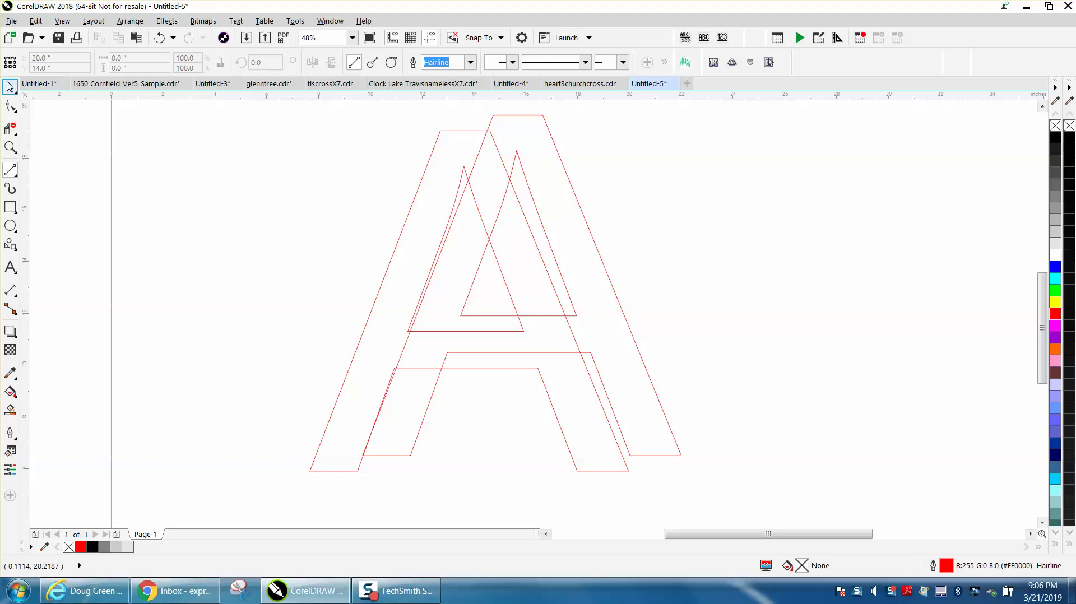
{"action": "left_click", "coordinate": [454, 131]}
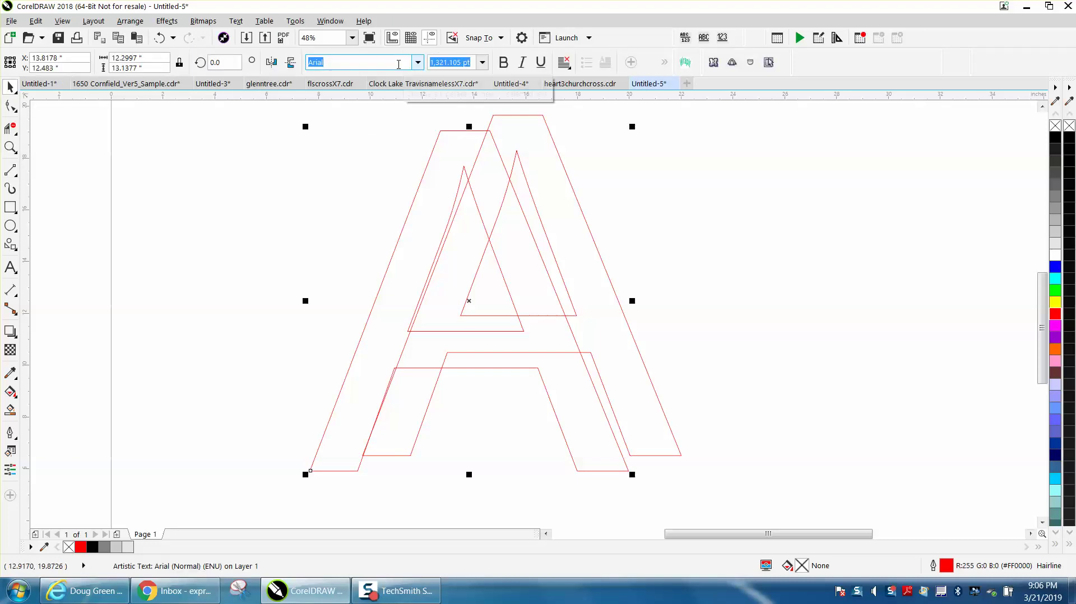
Select both outlined A letters and convert them to curves with Arrange > Convert to Curves.
{"action": "scroll", "coordinate": [402, 103], "scroll_direction": "down", "scroll_amount": 3}
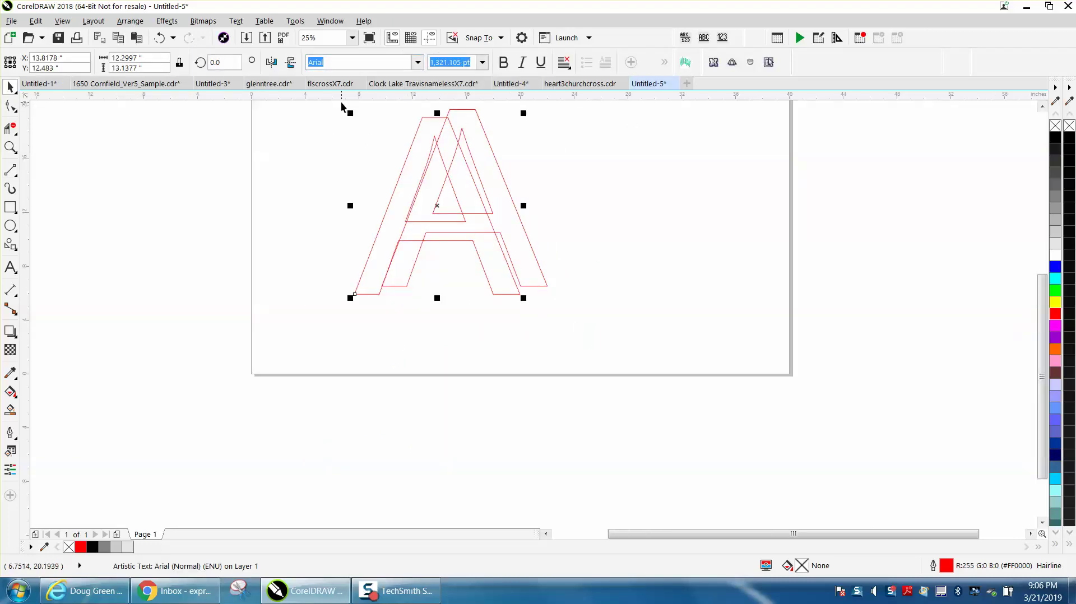
{"action": "left_click_drag", "start_coordinate": [342, 106], "coordinate": [628, 339]}
{"action": "left_click", "coordinate": [130, 20]}
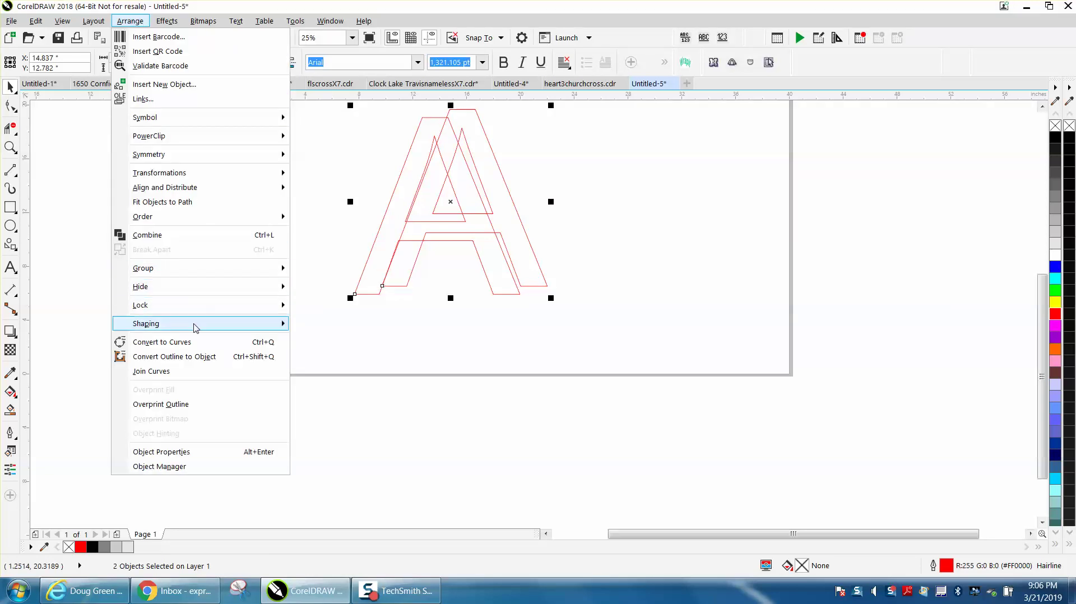
{"action": "left_click", "coordinate": [194, 342]}
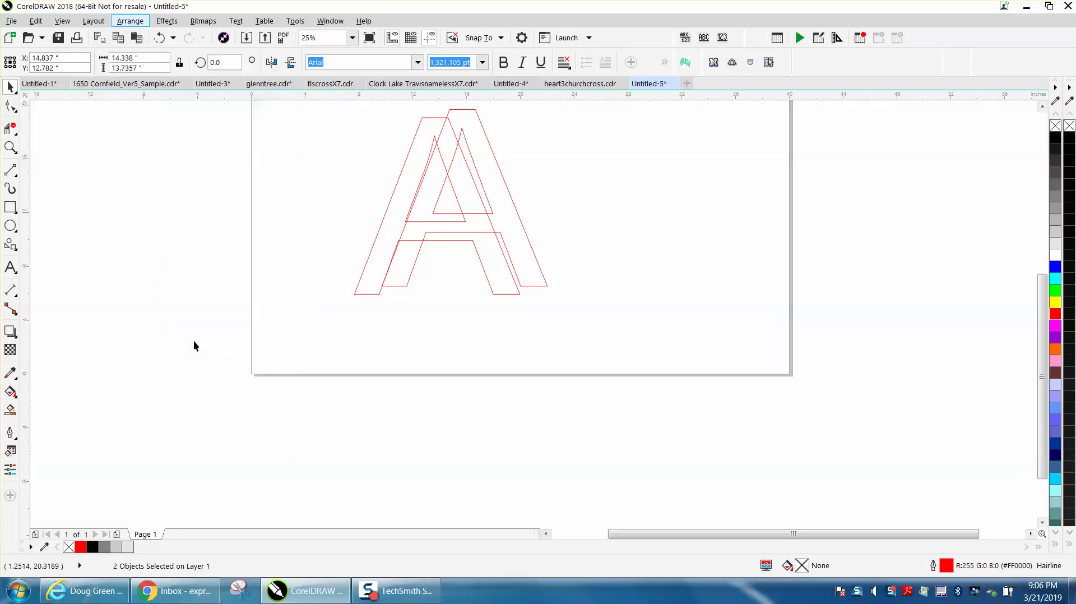
{"action": "left_click", "coordinate": [11, 147]}
Draw 2-point lines joining the top-left and top-right corners of the two A's.
{"action": "left_click_drag", "start_coordinate": [367, 104], "coordinate": [584, 180]}
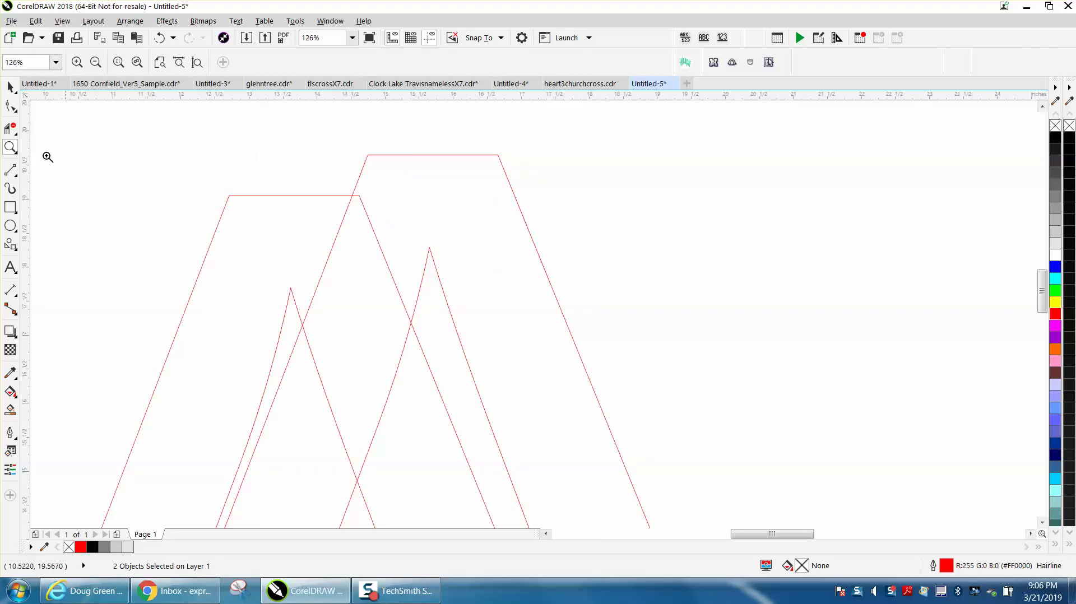
{"action": "left_click", "coordinate": [16, 174]}
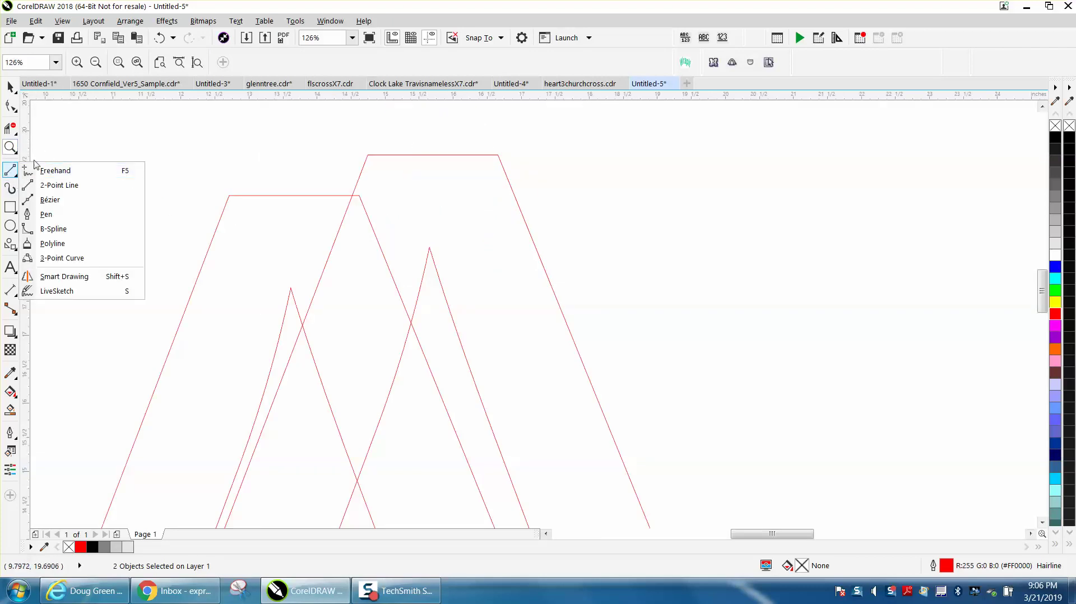
{"action": "left_click", "coordinate": [56, 186]}
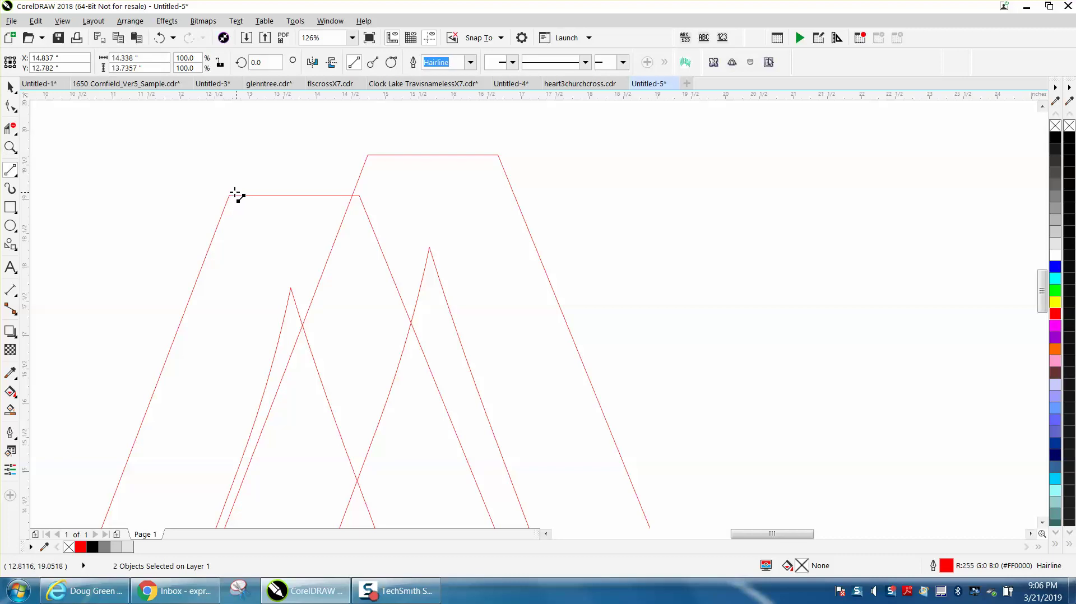
{"action": "left_click_drag", "start_coordinate": [229, 195], "coordinate": [367, 156]}
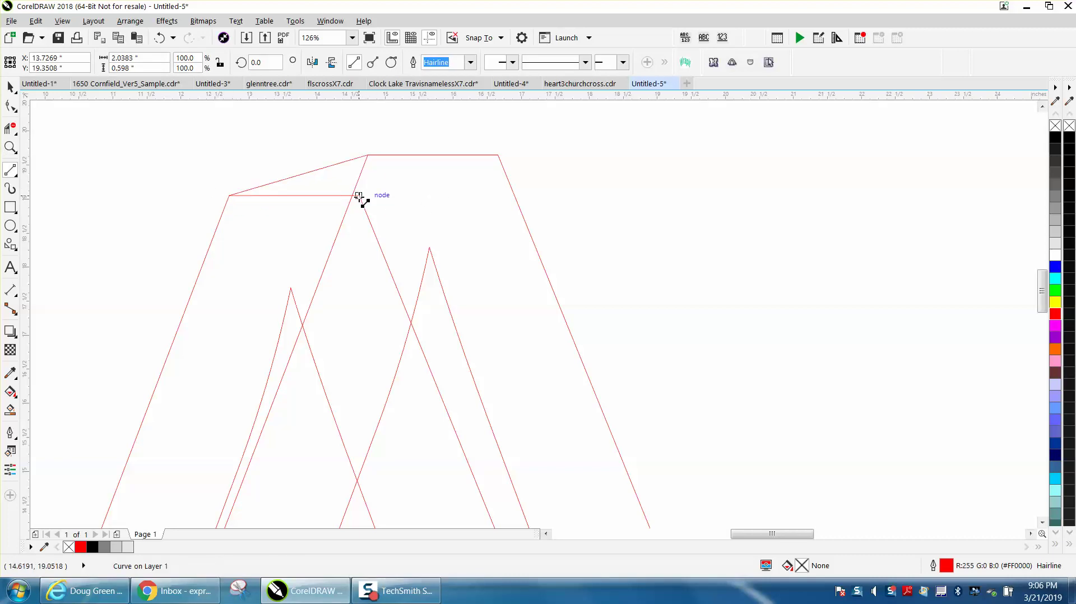
{"action": "left_click_drag", "start_coordinate": [359, 196], "coordinate": [497, 155]}
{"action": "scroll", "coordinate": [414, 192], "scroll_direction": "down", "scroll_amount": 2}
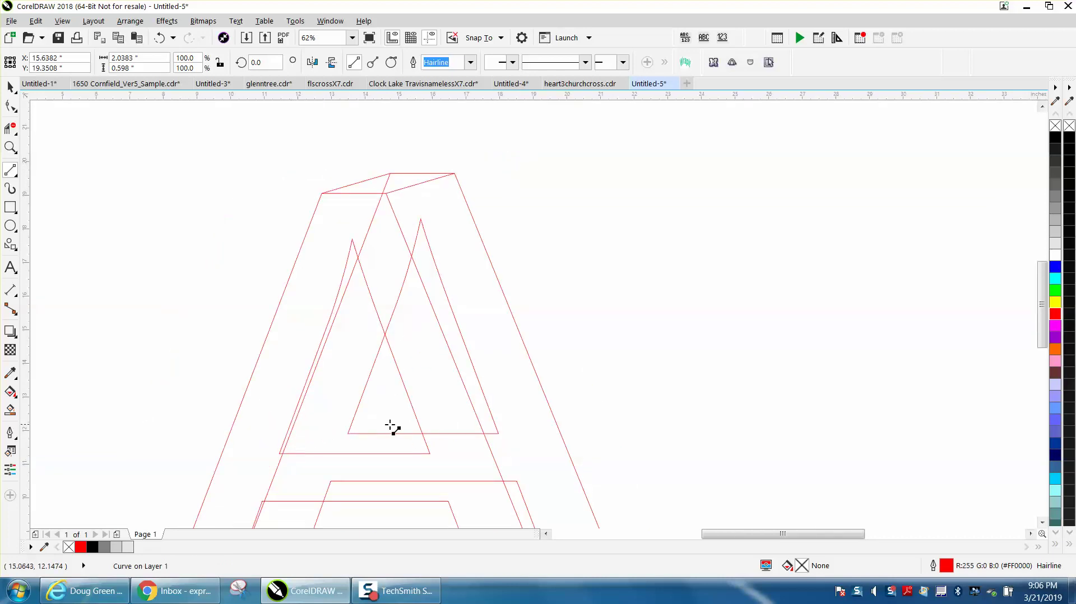
{"action": "scroll", "coordinate": [391, 427], "scroll_direction": "down", "scroll_amount": 2}
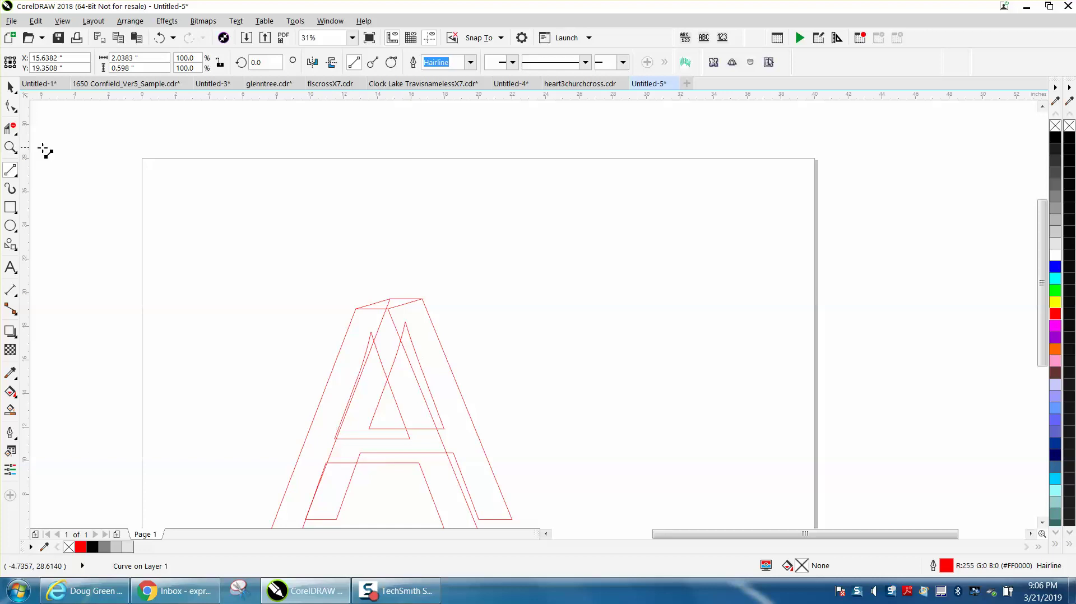
Join the lower-left and lower-right feet of the two A's with 2-point lines.
{"action": "left_click", "coordinate": [10, 148]}
{"action": "scroll", "coordinate": [206, 331], "scroll_direction": "down", "scroll_amount": 4}
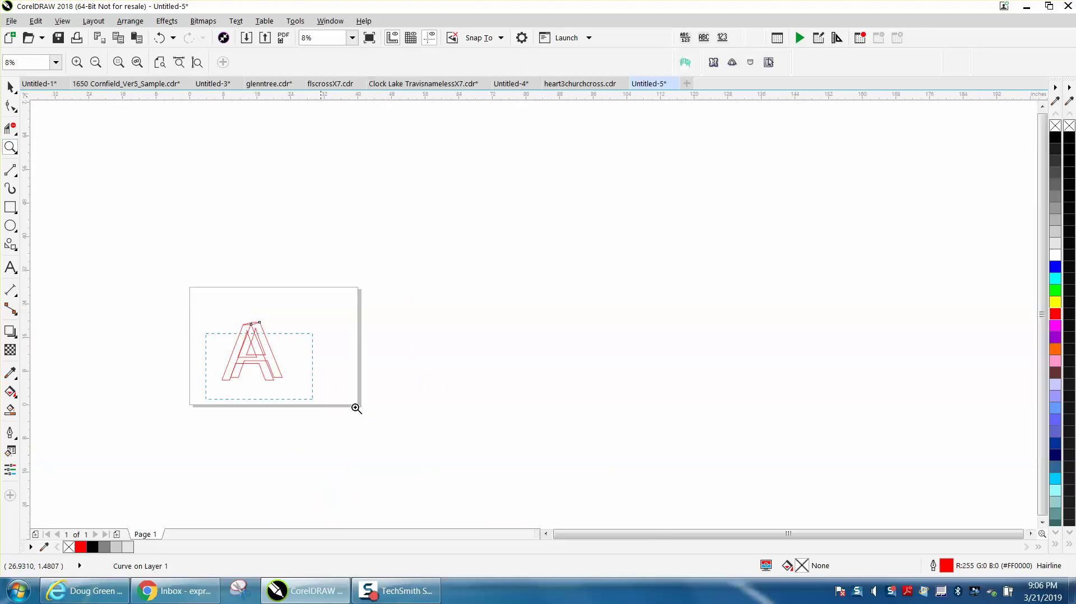
{"action": "left_click_drag", "start_coordinate": [357, 409], "coordinate": [240, 338]}
{"action": "left_click", "coordinate": [15, 173]}
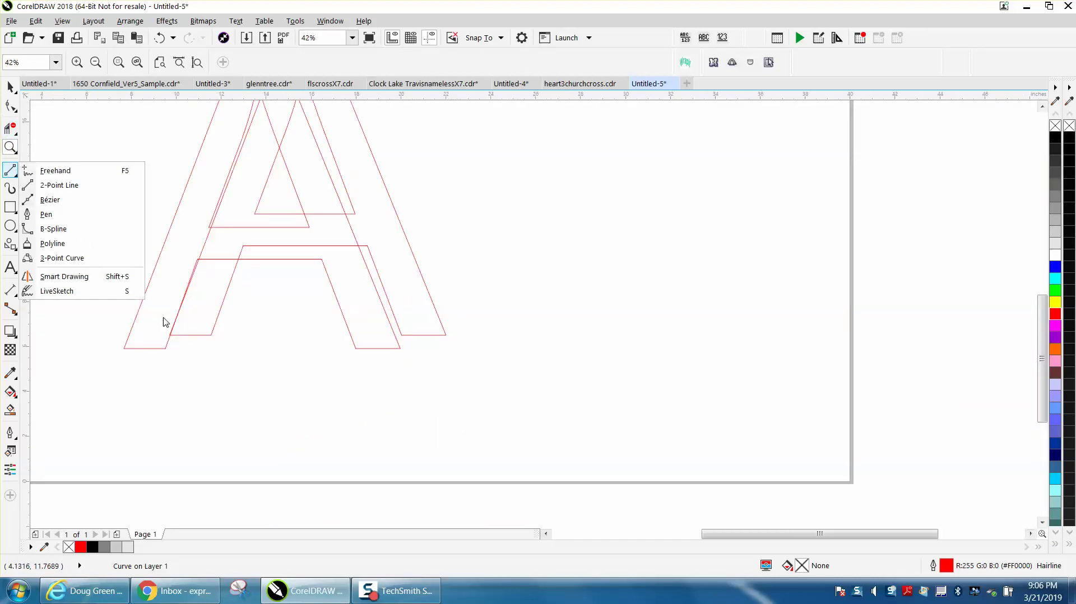
{"action": "left_click", "coordinate": [59, 185]}
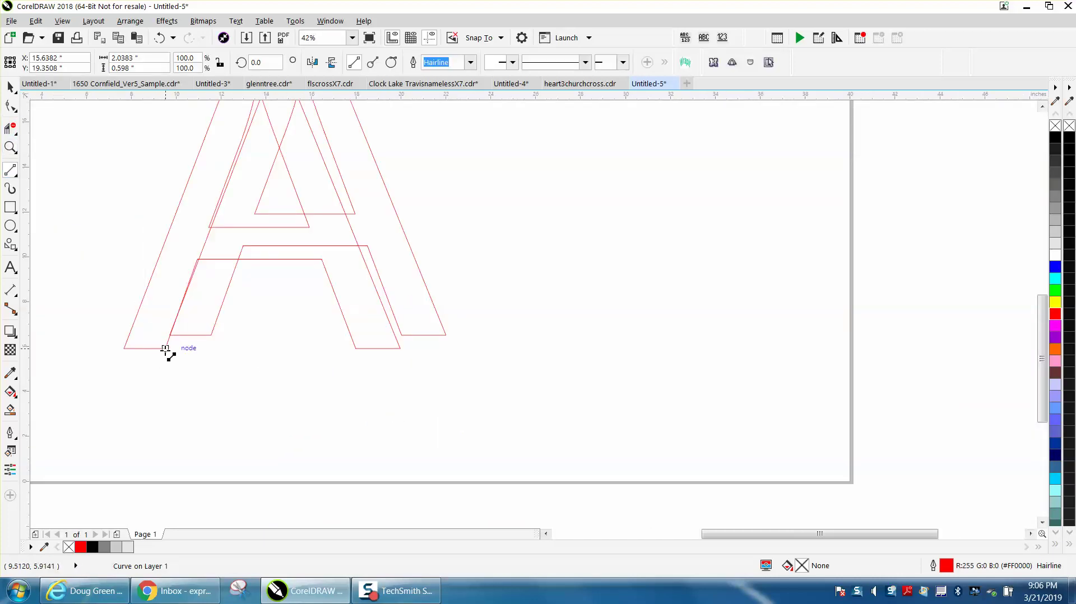
{"action": "mouse_move", "coordinate": [166, 349]}
{"action": "left_mouse_down"}
{"action": "mouse_move", "coordinate": [187, 354]}
{"action": "mouse_move", "coordinate": [211, 336]}
{"action": "left_mouse_up"}
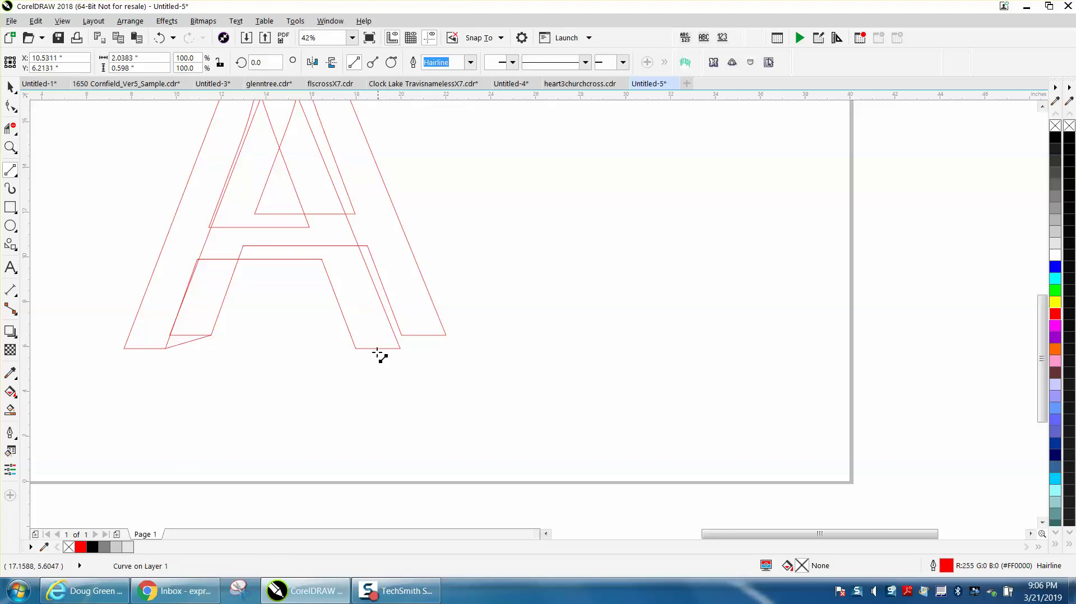
{"action": "mouse_move", "coordinate": [409, 348]}
{"action": "left_mouse_down"}
{"action": "mouse_move", "coordinate": [447, 341]}
{"action": "mouse_move", "coordinate": [418, 338]}
{"action": "left_mouse_up"}
{"action": "scroll", "coordinate": [423, 337], "scroll_direction": "down", "scroll_amount": 3}
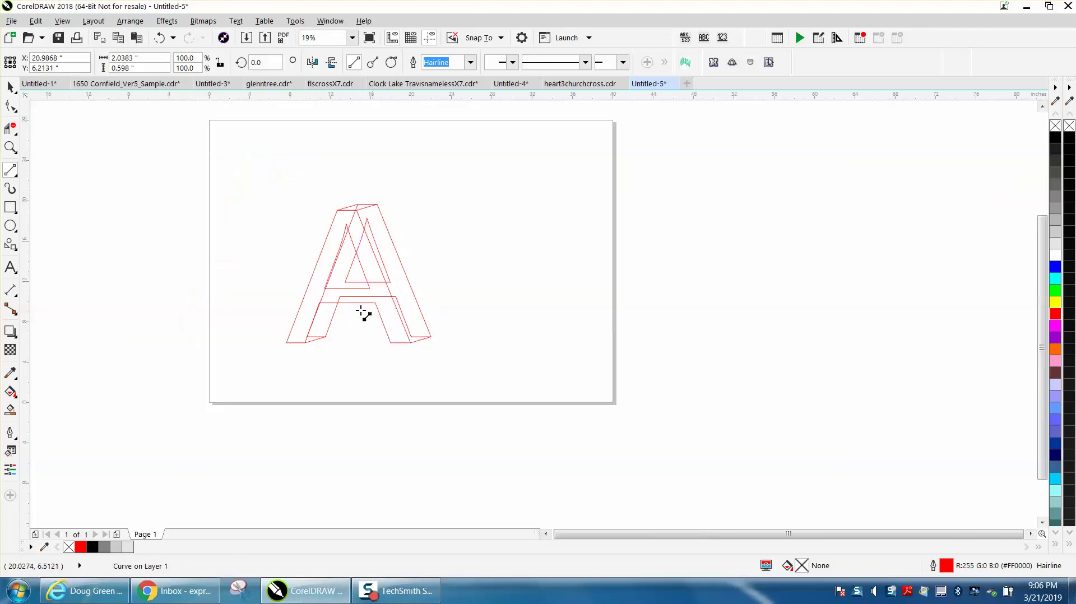
{"action": "left_click", "coordinate": [10, 147]}
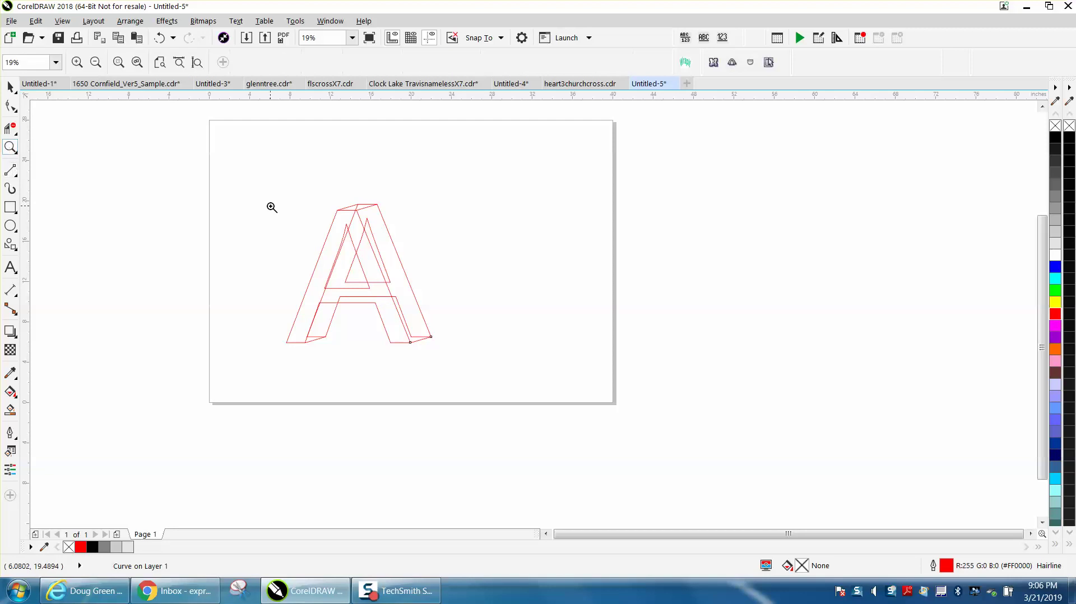
{"action": "left_click_drag", "start_coordinate": [278, 219], "coordinate": [486, 342]}
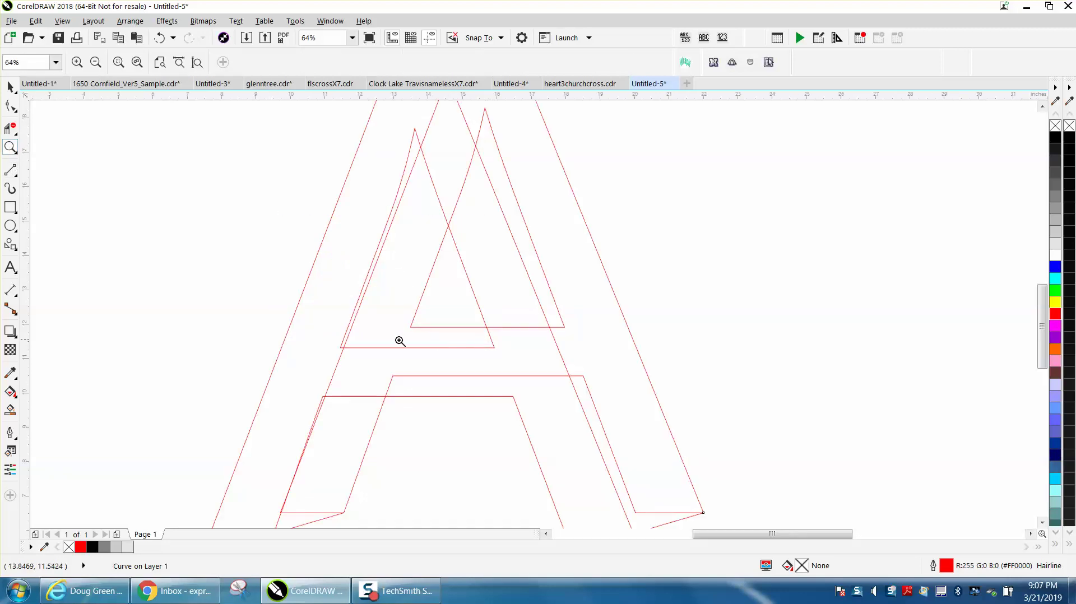
Delete the stray segments, then draw a 2-point line from the node to the inner triangle's corner.
{"action": "left_click", "coordinate": [10, 129]}
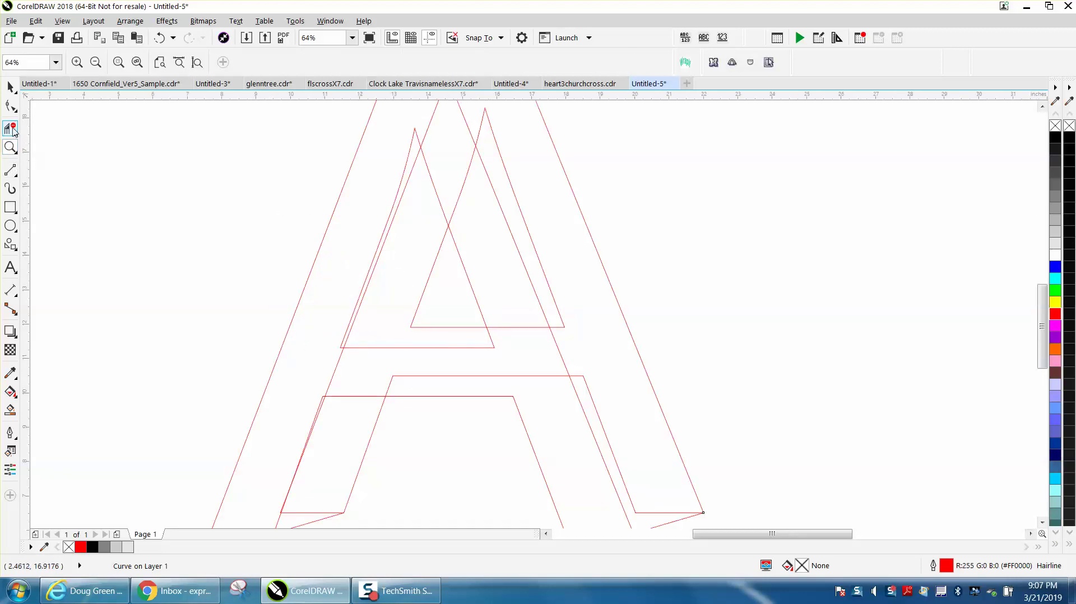
{"action": "left_click", "coordinate": [341, 357]}
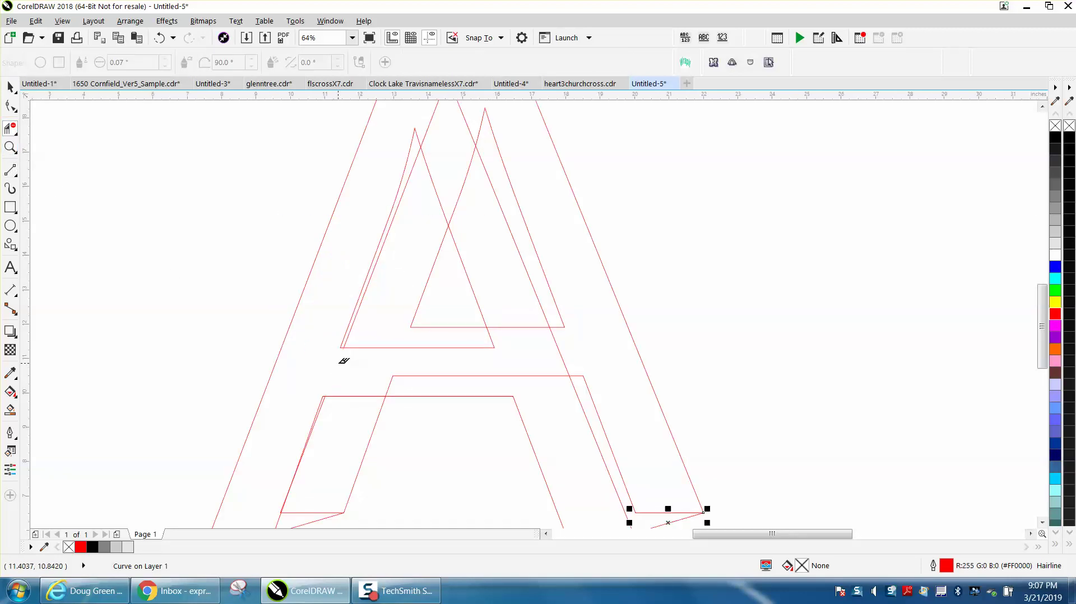
{"action": "left_click", "coordinate": [352, 324]}
{"action": "left_click", "coordinate": [10, 170]}
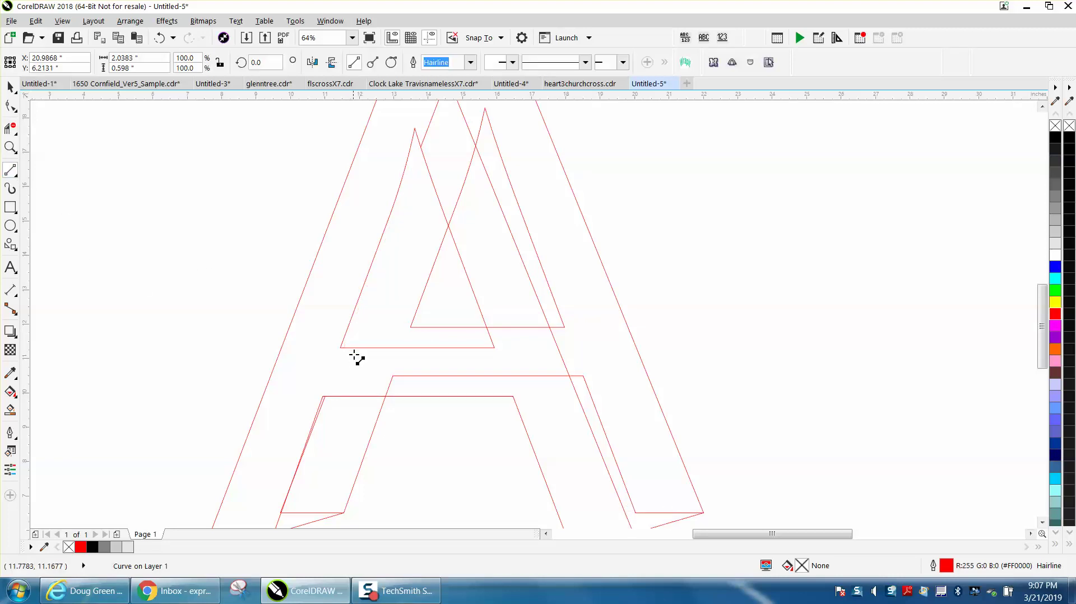
{"action": "left_click_drag", "start_coordinate": [341, 347], "coordinate": [411, 327]}
{"action": "scroll", "coordinate": [331, 341], "scroll_direction": "down", "scroll_amount": 2}
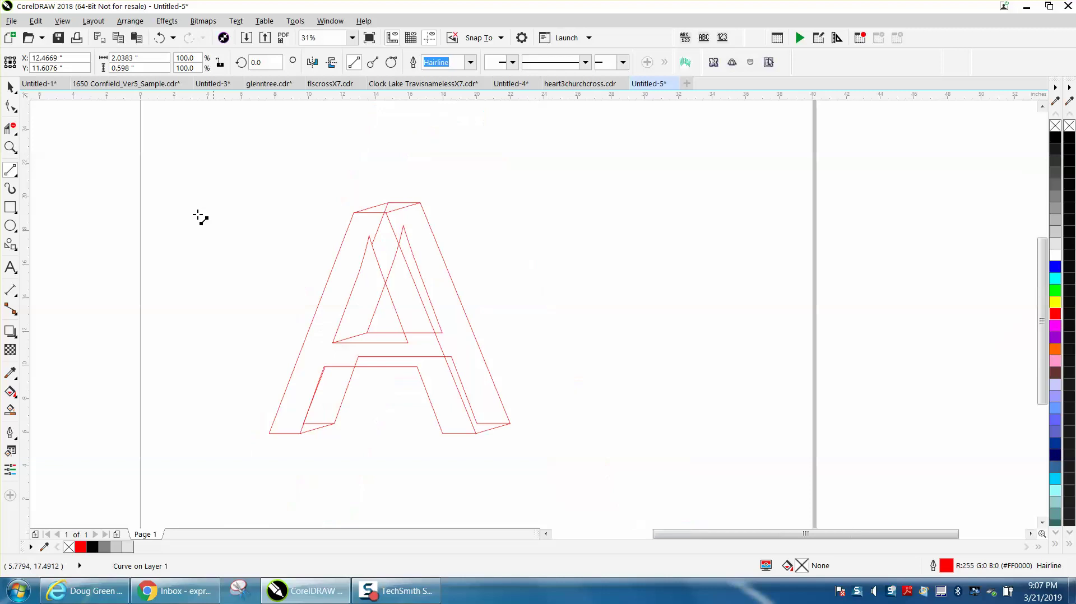
{"action": "left_click", "coordinate": [10, 147]}
{"action": "left_click_drag", "start_coordinate": [302, 192], "coordinate": [568, 325]}
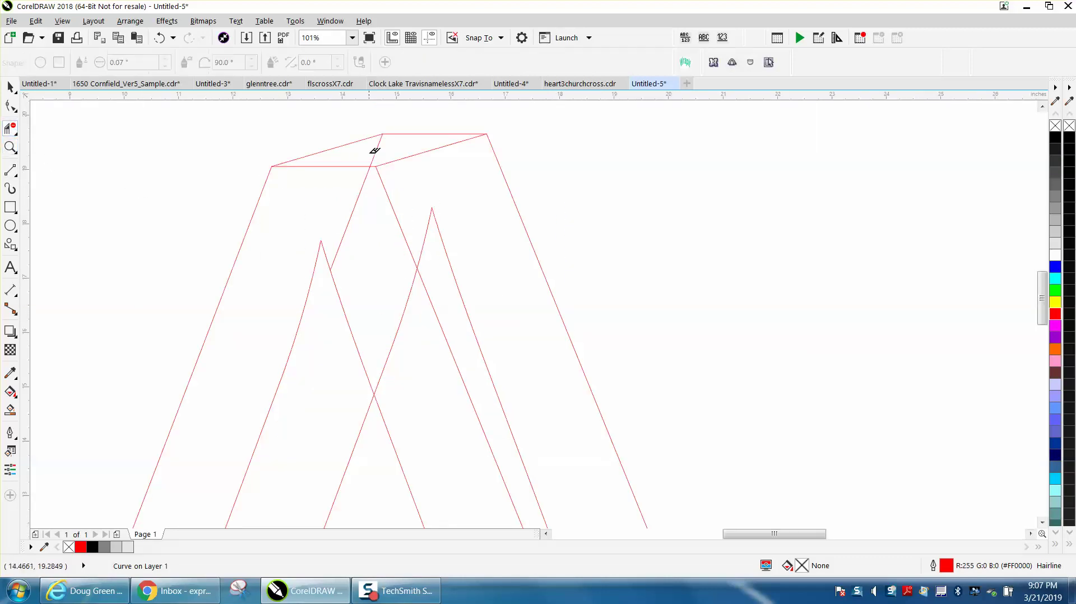
Delete hidden segments under the top edge, inner right stroke, crossbar top and both legs.
{"action": "left_click", "coordinate": [357, 196]}
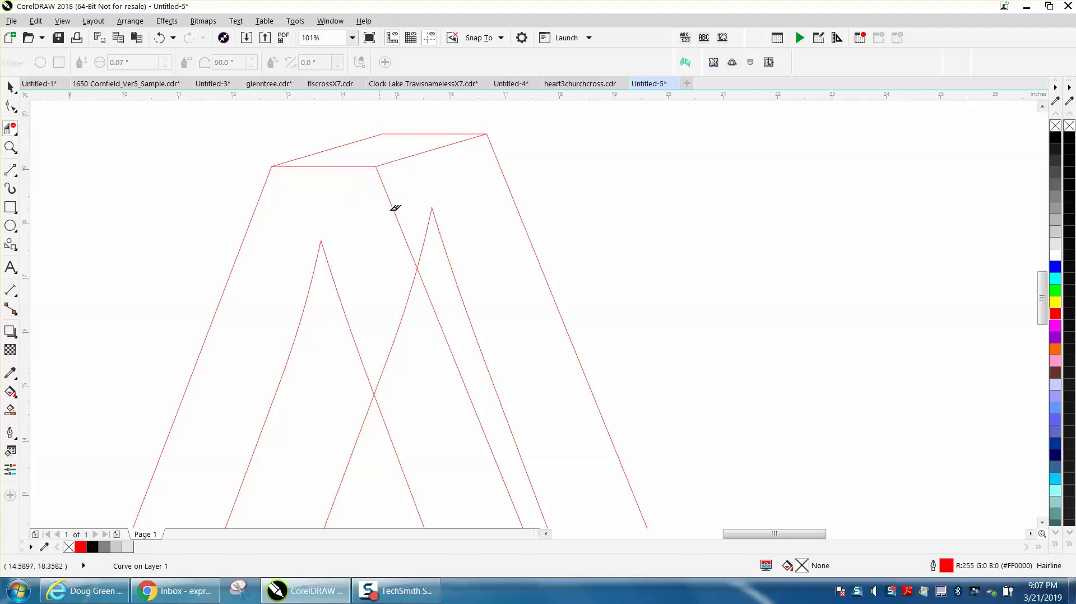
{"action": "scroll", "coordinate": [440, 240], "scroll_direction": "down", "scroll_amount": 2}
{"action": "left_click", "coordinate": [443, 250]}
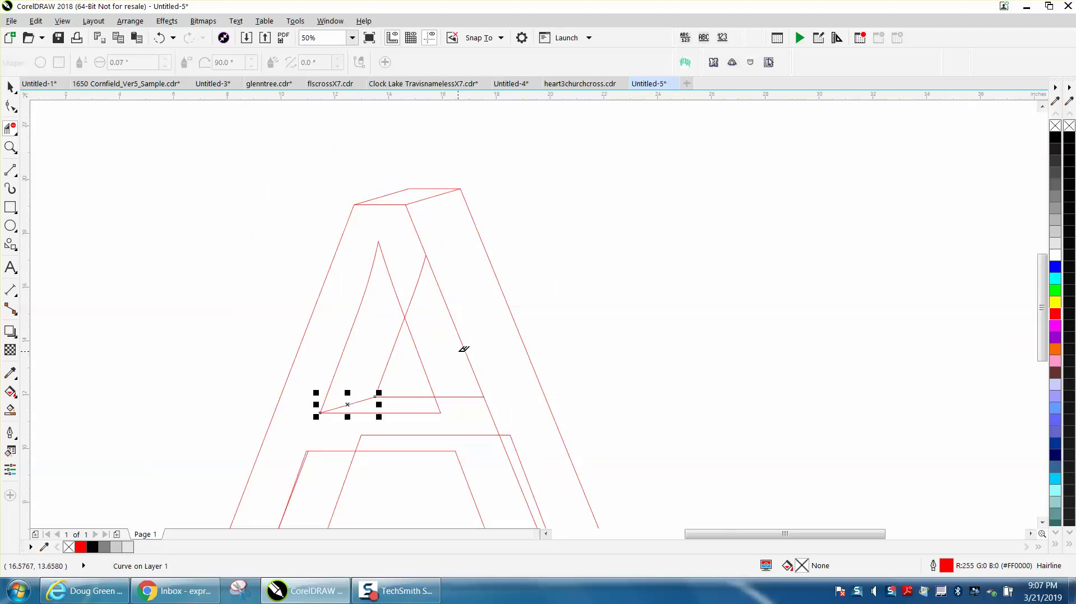
{"action": "left_click", "coordinate": [413, 294]}
{"action": "left_click", "coordinate": [483, 435]}
{"action": "left_click", "coordinate": [515, 439]}
{"action": "scroll", "coordinate": [437, 429], "scroll_direction": "down", "scroll_amount": 1}
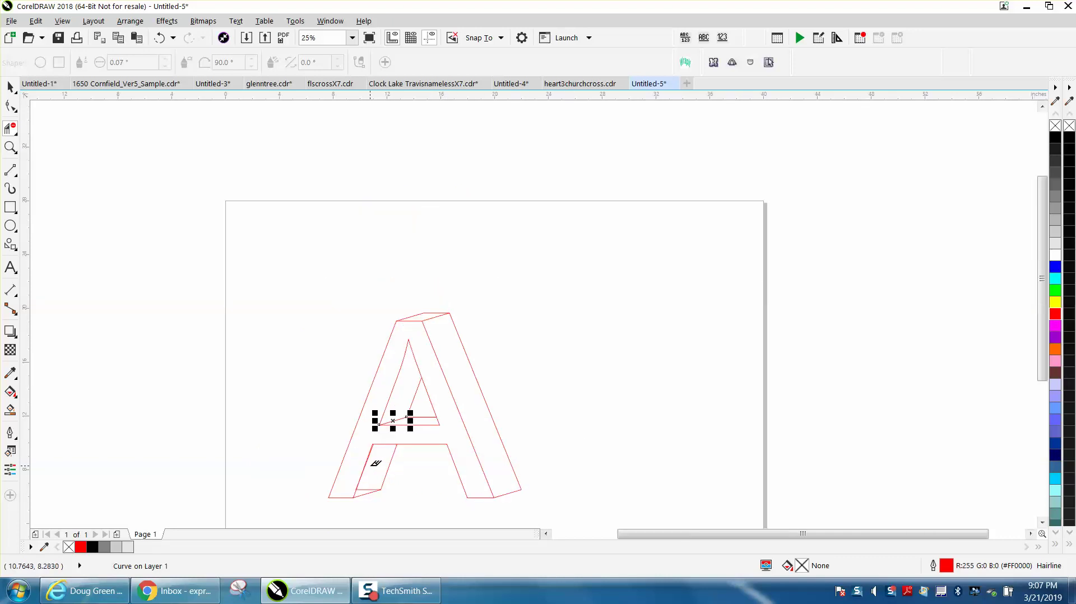
{"action": "left_click", "coordinate": [368, 487]}
{"action": "left_click", "coordinate": [10, 87]}
{"action": "left_click", "coordinate": [283, 207]}
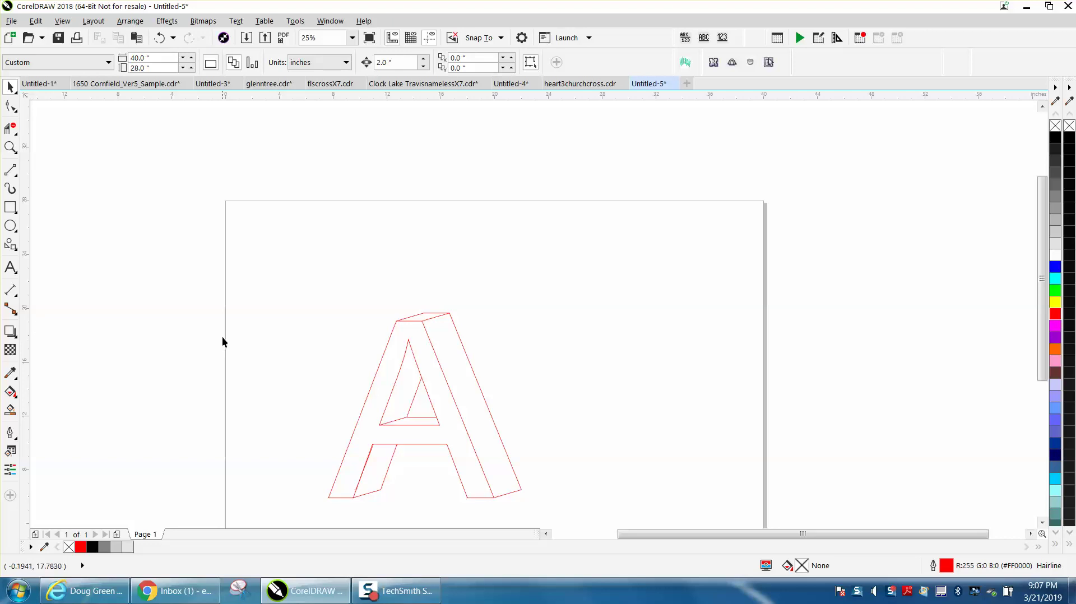
Smart Fill the A's front face black.
{"action": "left_click", "coordinate": [10, 410]}
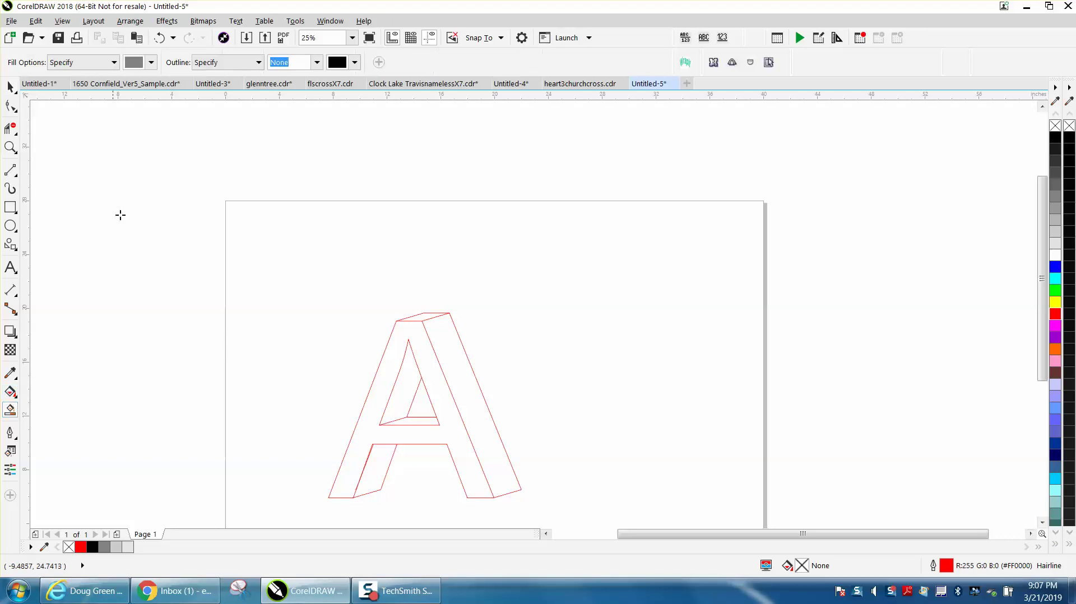
{"action": "left_click", "coordinate": [151, 62]}
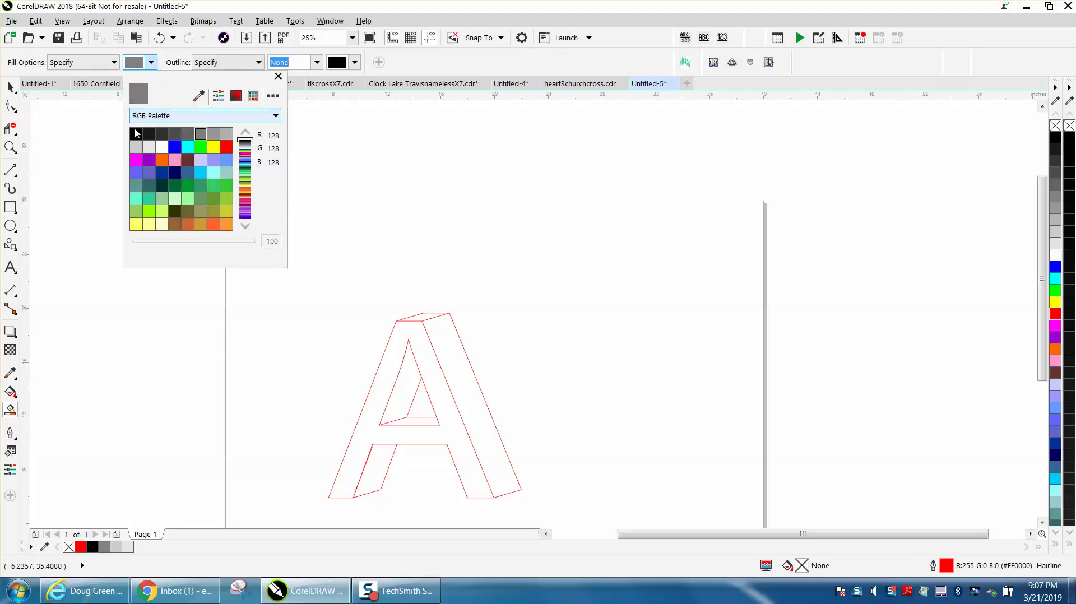
{"action": "left_click", "coordinate": [136, 133]}
{"action": "left_click", "coordinate": [374, 408]}
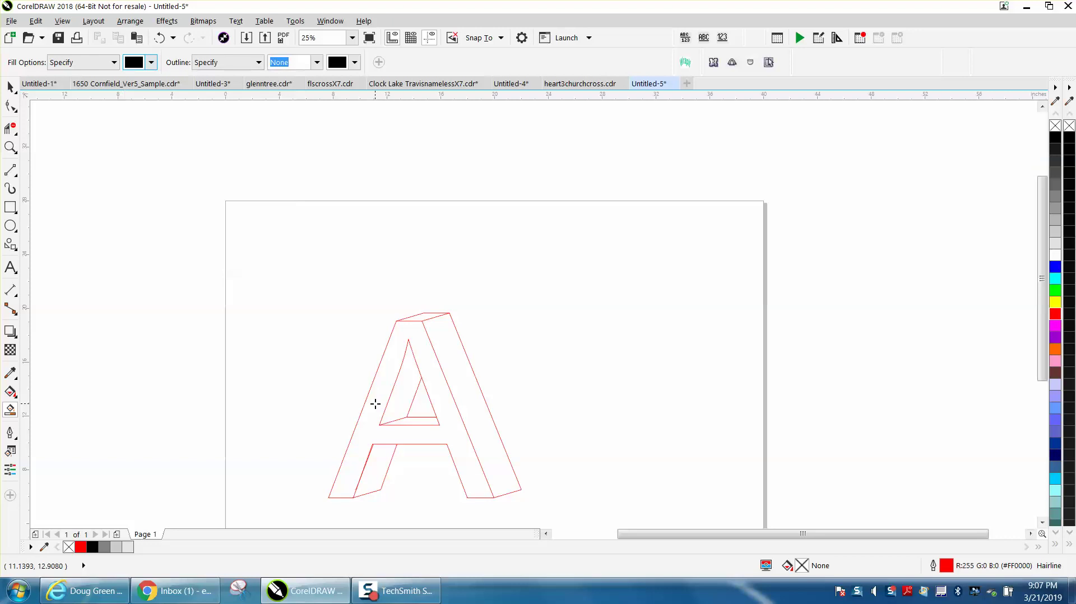
{"action": "left_click", "coordinate": [347, 412]}
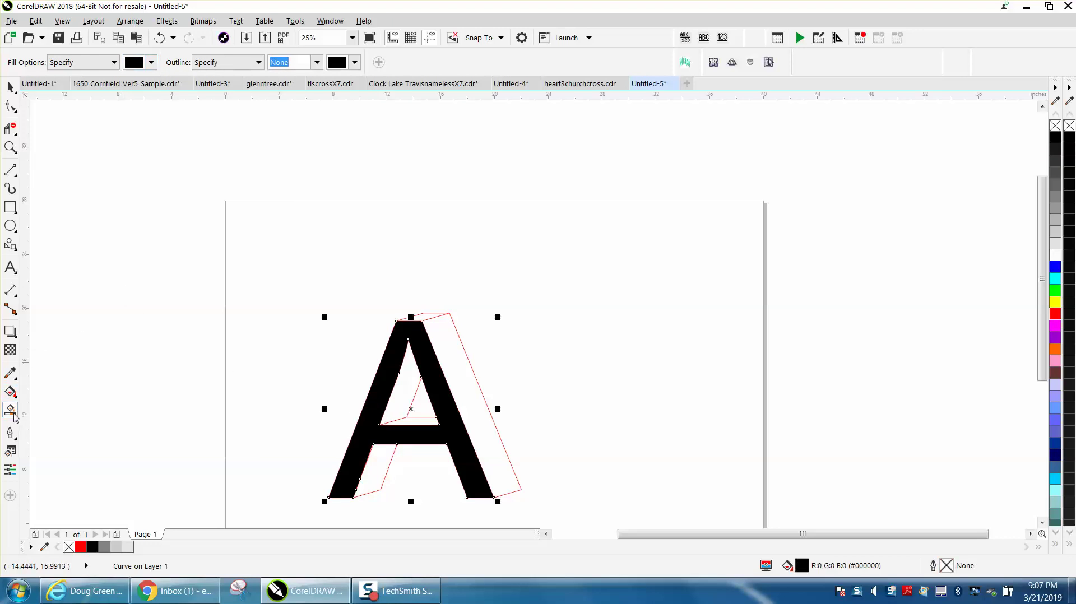
Fill the top, right side, inner, crossbar underside and left leg faces grey 128,128,128.
{"action": "left_click", "coordinate": [152, 62]}
{"action": "left_click", "coordinate": [200, 133]}
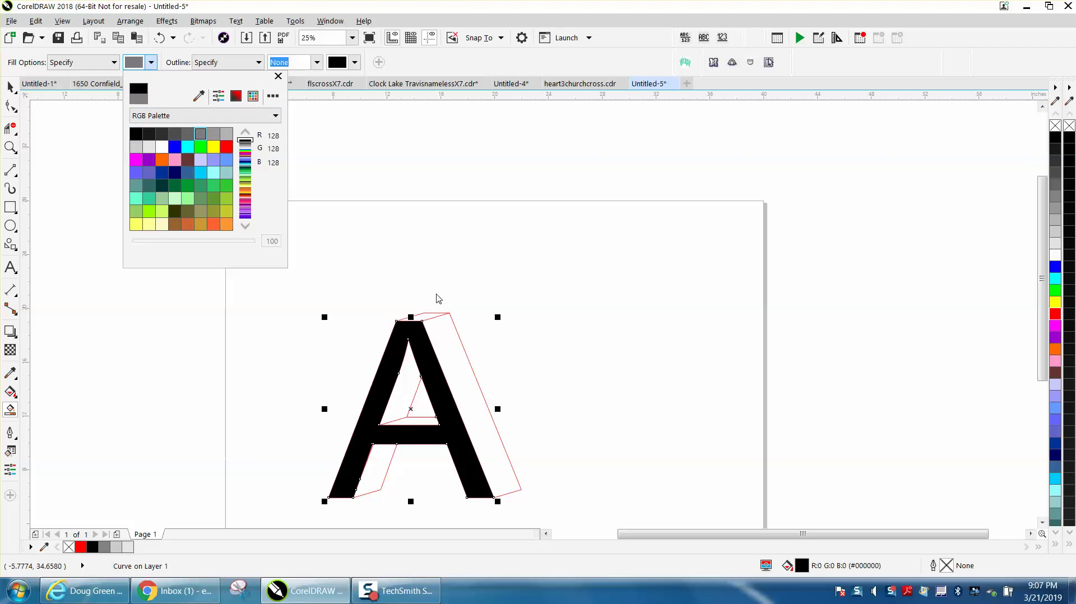
{"action": "left_click", "coordinate": [422, 317]}
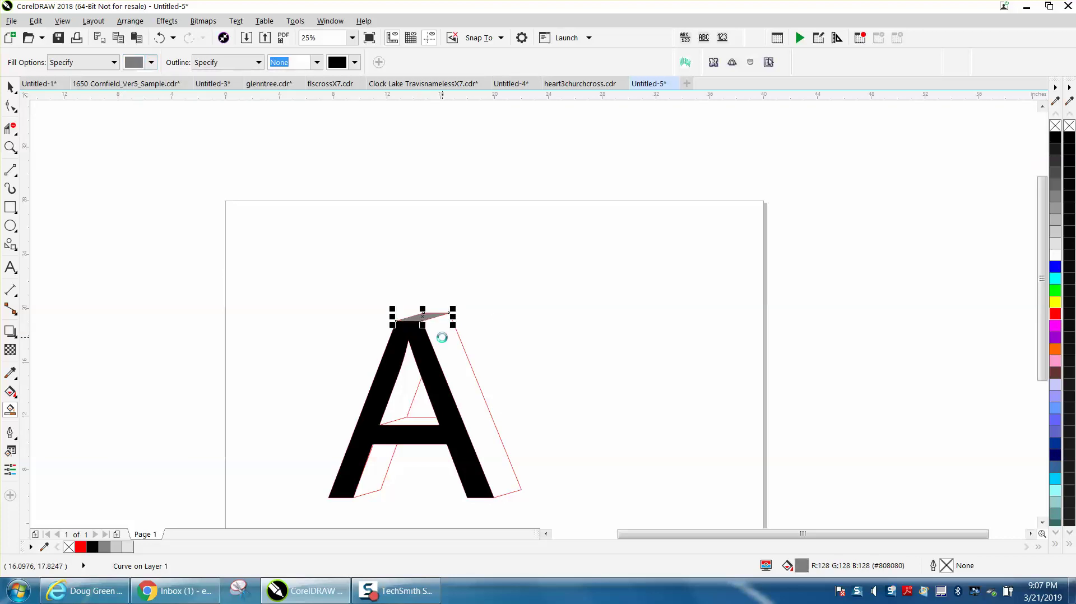
{"action": "left_click", "coordinate": [441, 337]}
{"action": "left_click", "coordinate": [410, 382]}
{"action": "left_click", "coordinate": [415, 422]}
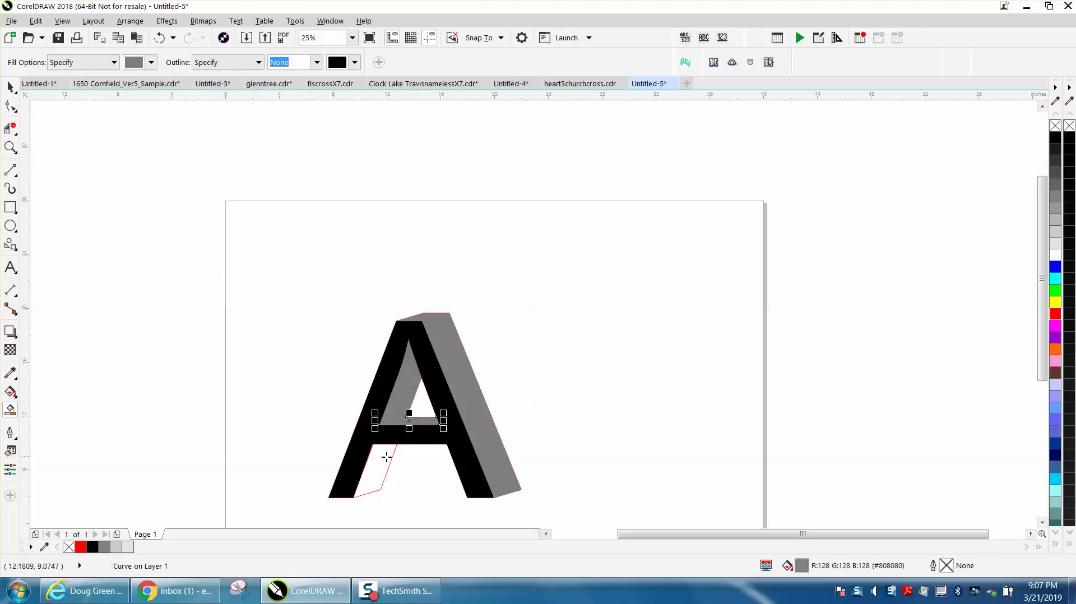
{"action": "left_click", "coordinate": [382, 457]}
{"action": "left_click", "coordinate": [11, 87]}
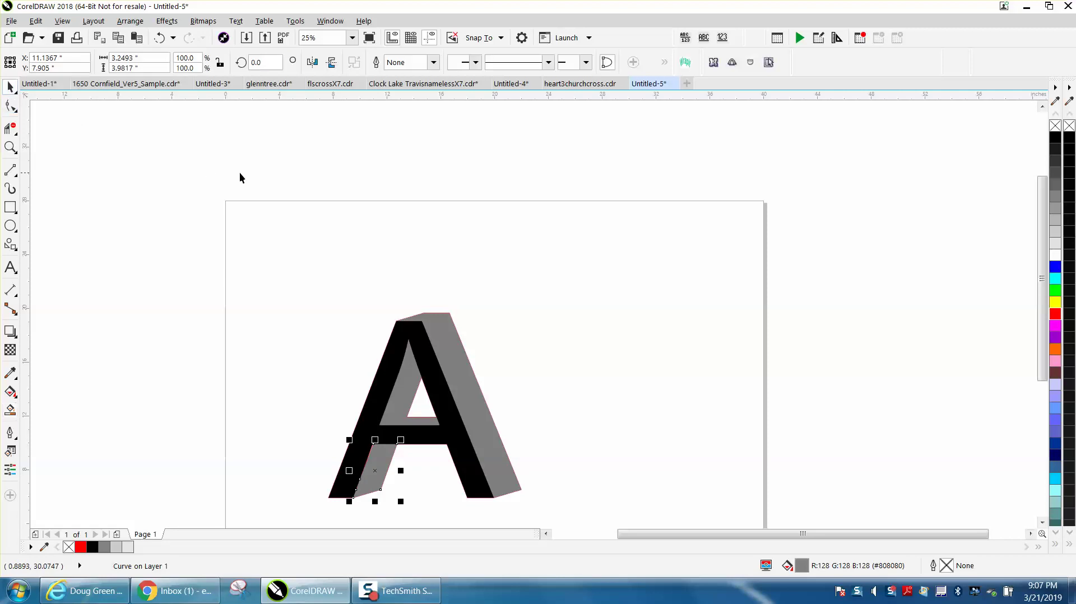
{"action": "scroll", "coordinate": [265, 216], "scroll_direction": "down", "scroll_amount": 1}
{"action": "left_click_drag", "start_coordinate": [277, 216], "coordinate": [439, 368]}
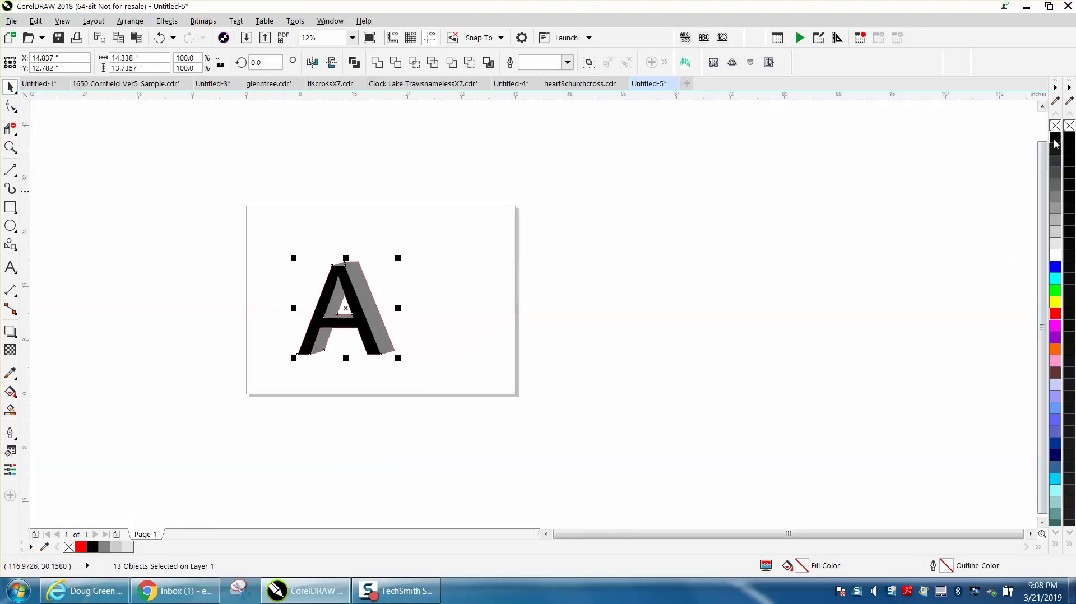
Give all 13 pieces of the A black outlines 3.0 pt wide.
{"action": "right_click", "coordinate": [1055, 140]}
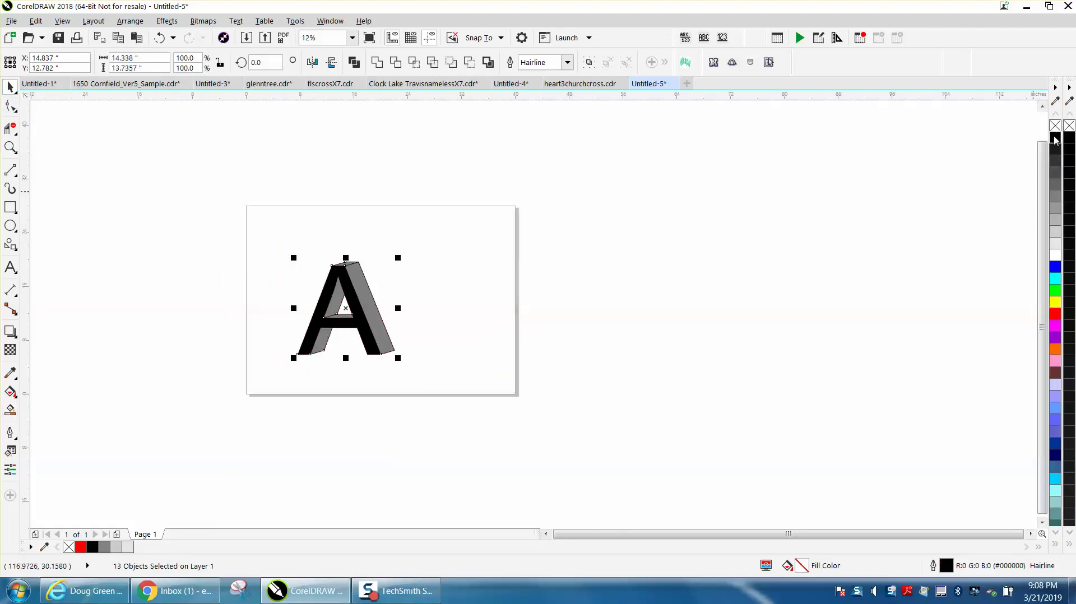
{"action": "double_click", "coordinate": [954, 567]}
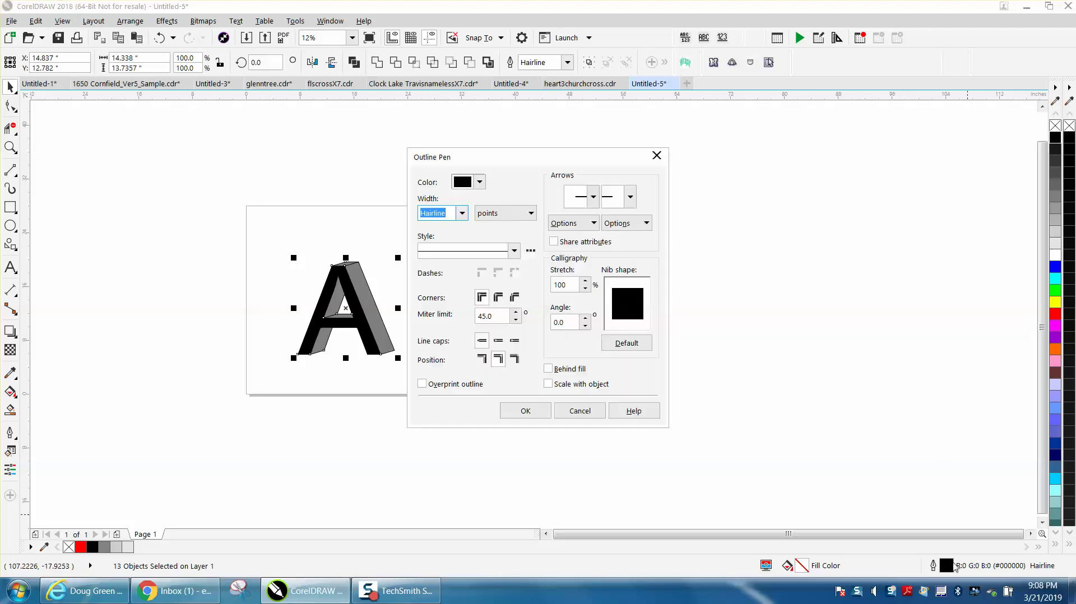
{"action": "left_click", "coordinate": [463, 213]}
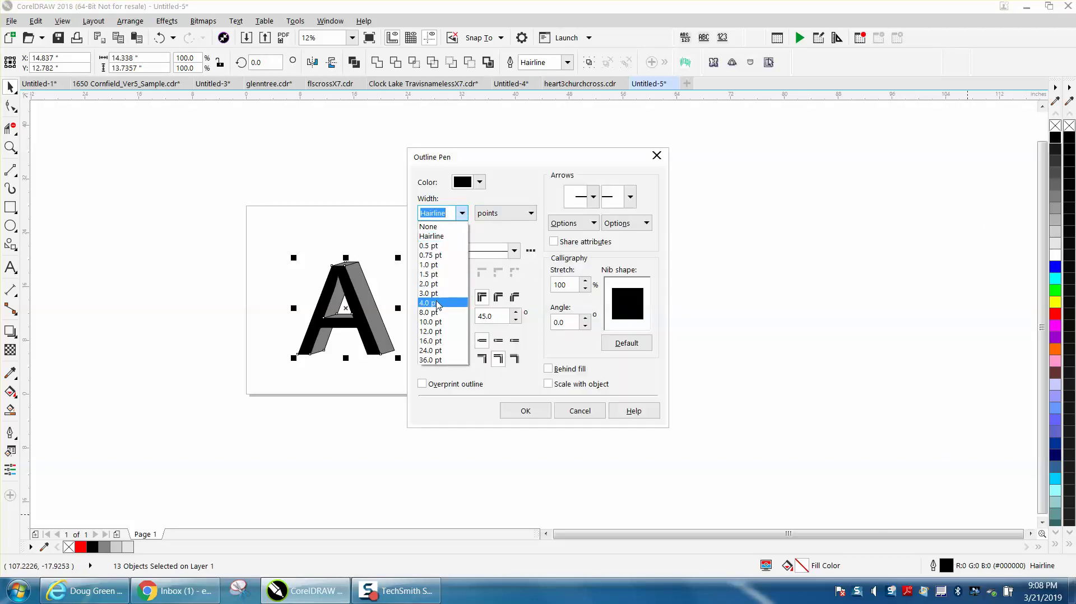
{"action": "left_click", "coordinate": [437, 294]}
{"action": "left_click", "coordinate": [526, 411]}
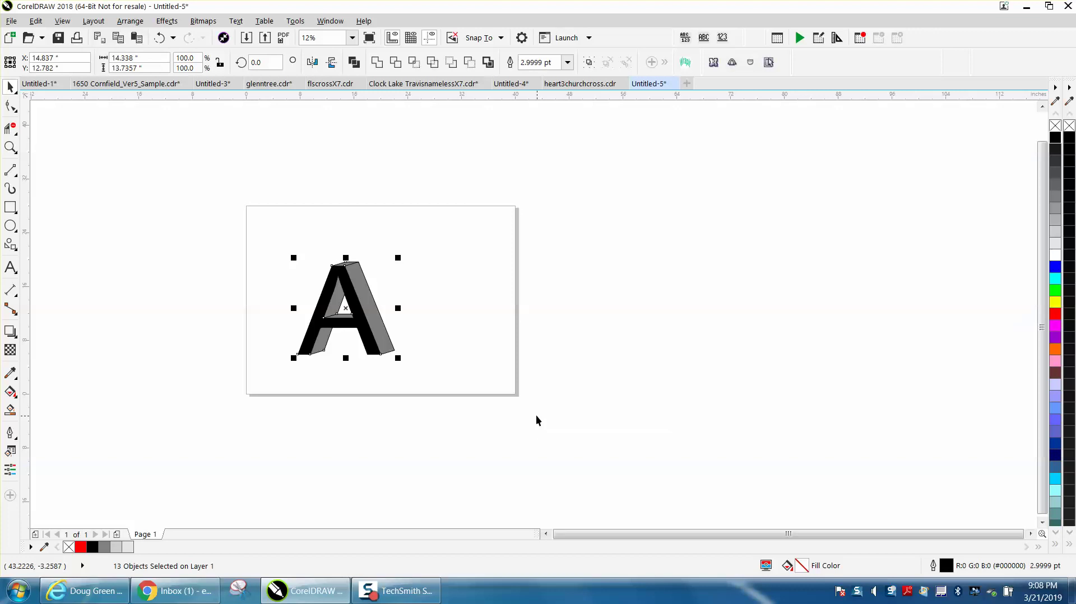
{"action": "left_click", "coordinate": [10, 147]}
{"action": "left_click_drag", "start_coordinate": [259, 233], "coordinate": [471, 387]}
{"action": "left_click", "coordinate": [10, 87]}
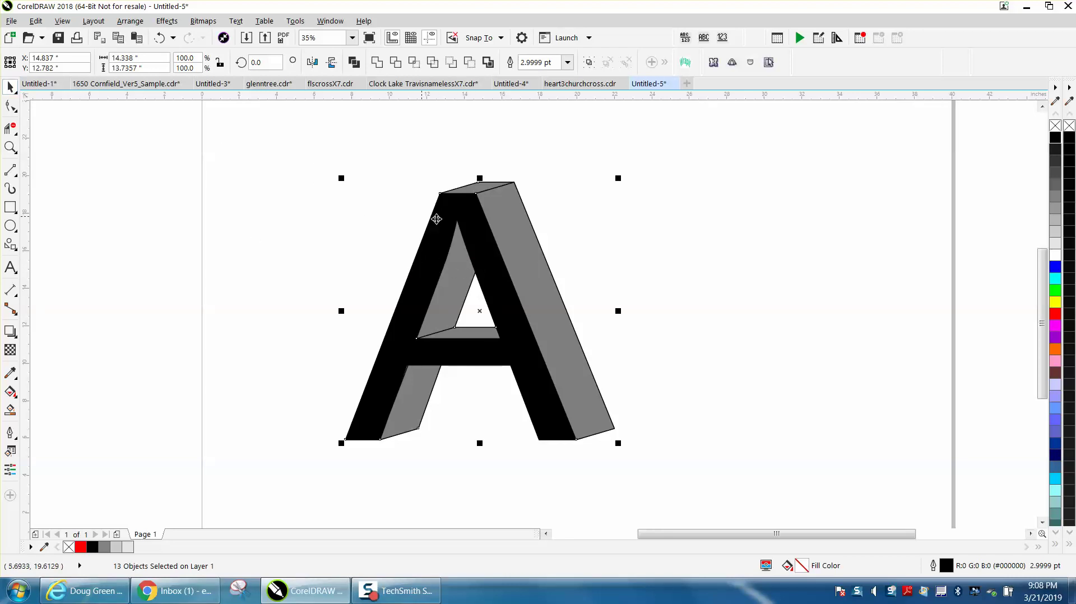
Select all pieces of the 3D A, scale them down, and drag them to the page's top-left corner.
{"action": "left_click", "coordinate": [337, 222]}
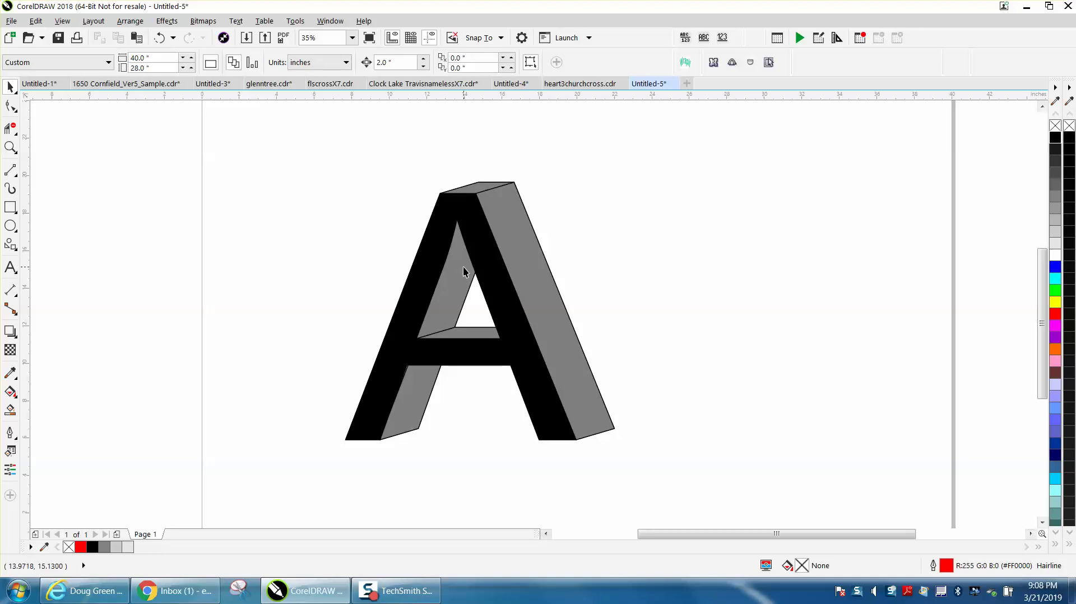
{"action": "scroll", "coordinate": [539, 227], "scroll_direction": "down", "scroll_amount": 2}
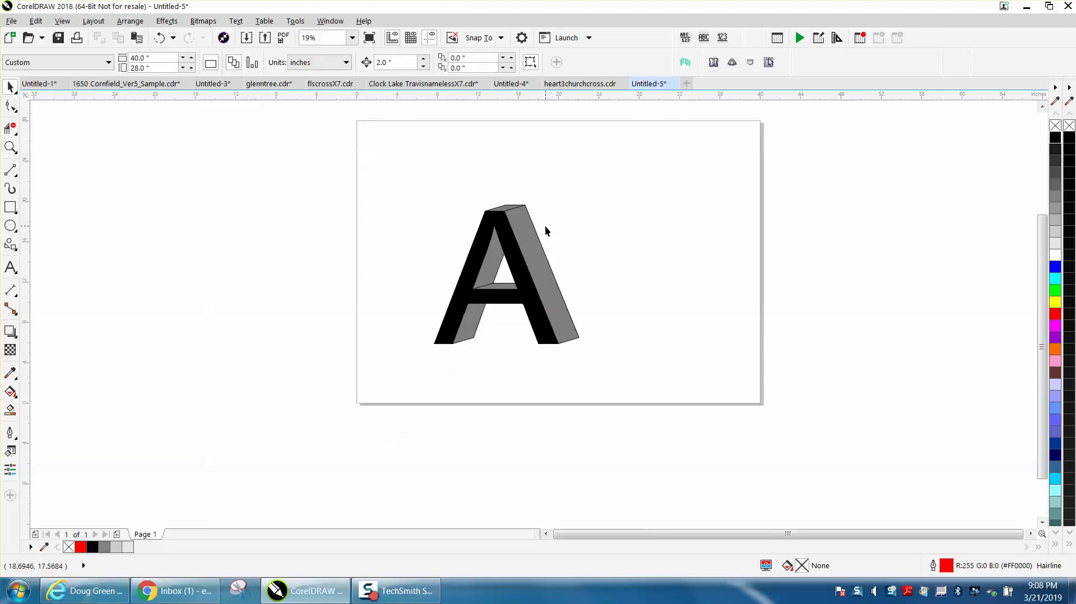
{"action": "left_click_drag", "start_coordinate": [652, 393], "coordinate": [652, 393]}
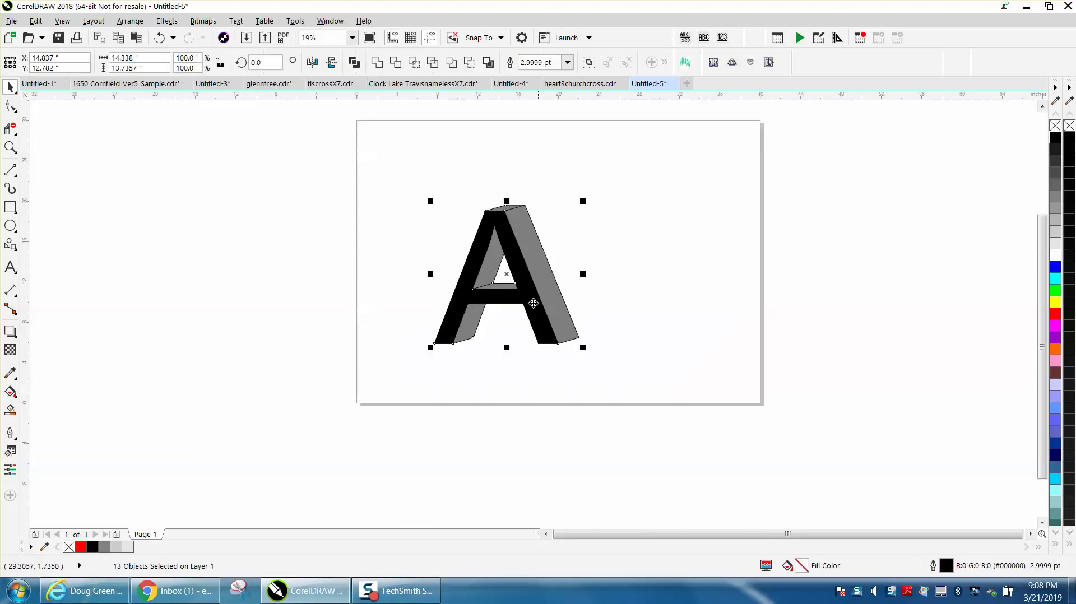
{"action": "left_click_drag", "start_coordinate": [583, 348], "coordinate": [513, 280]}
{"action": "left_click_drag", "start_coordinate": [474, 244], "coordinate": [401, 169]}
Select the A's black front face and shift it left with the arrow keys.
{"action": "left_click", "coordinate": [10, 146]}
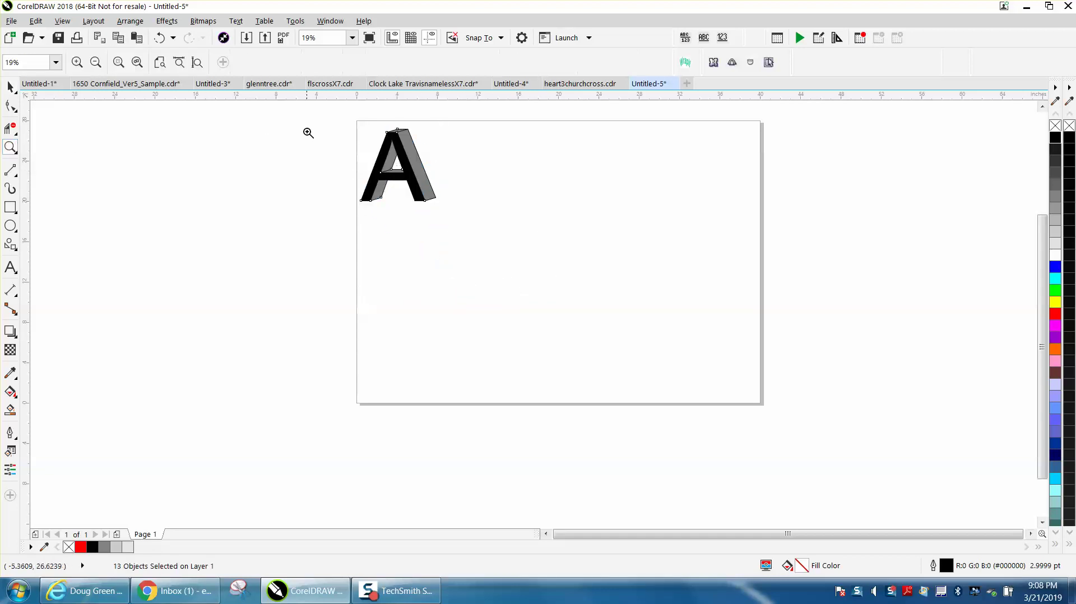
{"action": "left_click_drag", "start_coordinate": [325, 112], "coordinate": [522, 250]}
{"action": "left_click", "coordinate": [10, 86]}
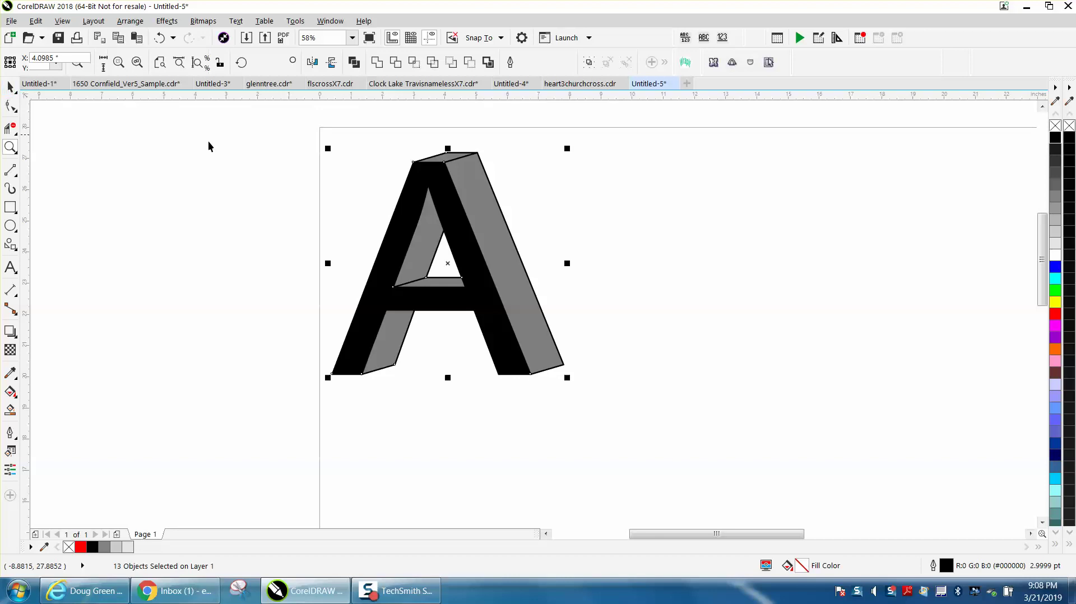
{"action": "left_click", "coordinate": [365, 182]}
{"action": "left_click", "coordinate": [448, 198]}
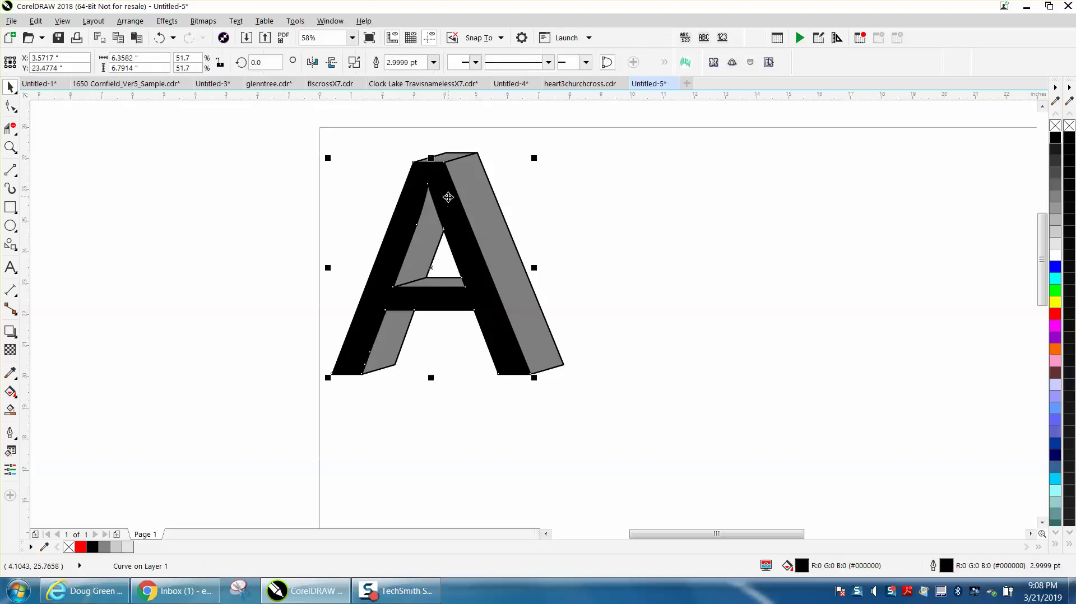
{"action": "key", "text": "Left"}
{"action": "key", "text": "Left"}
{"action": "key", "text": "Left"}
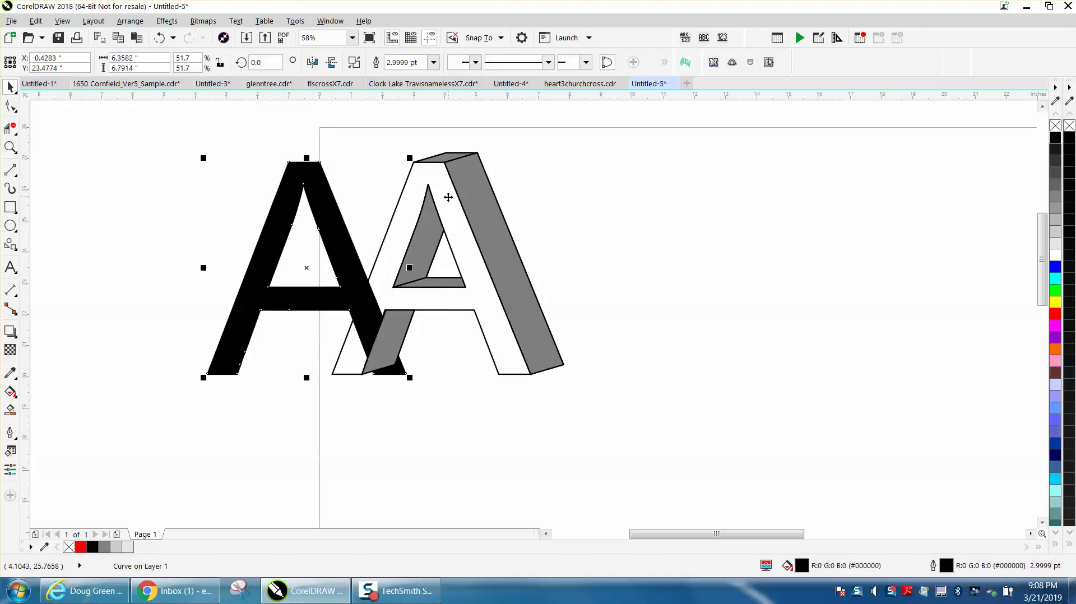
{"action": "key", "text": "Left"}
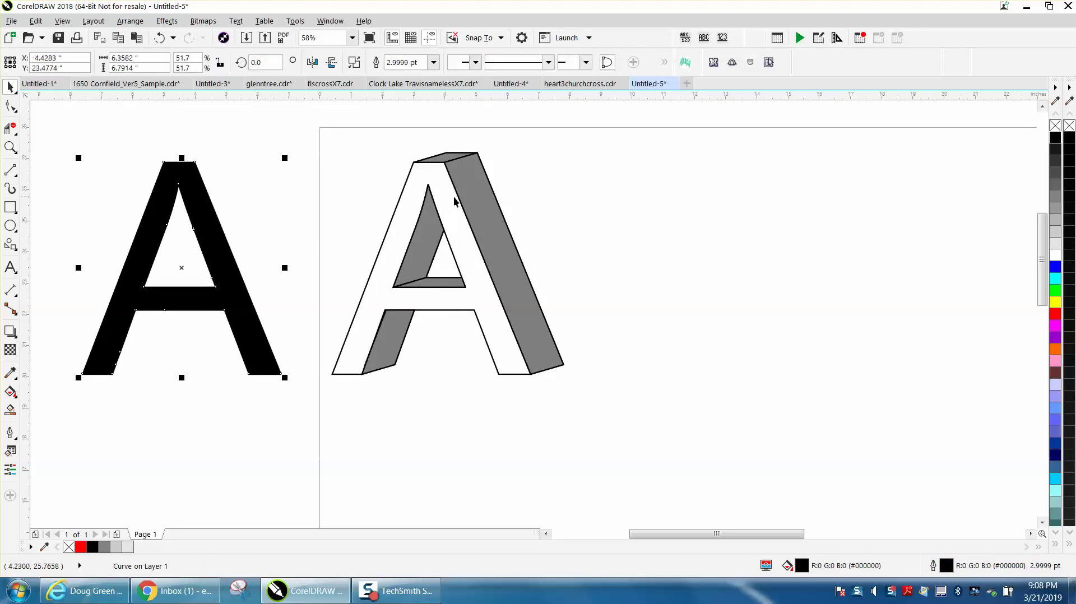
Move the grey side bar, inner triangle and crossbar pieces to the right of the A.
{"action": "left_click", "coordinate": [458, 196]}
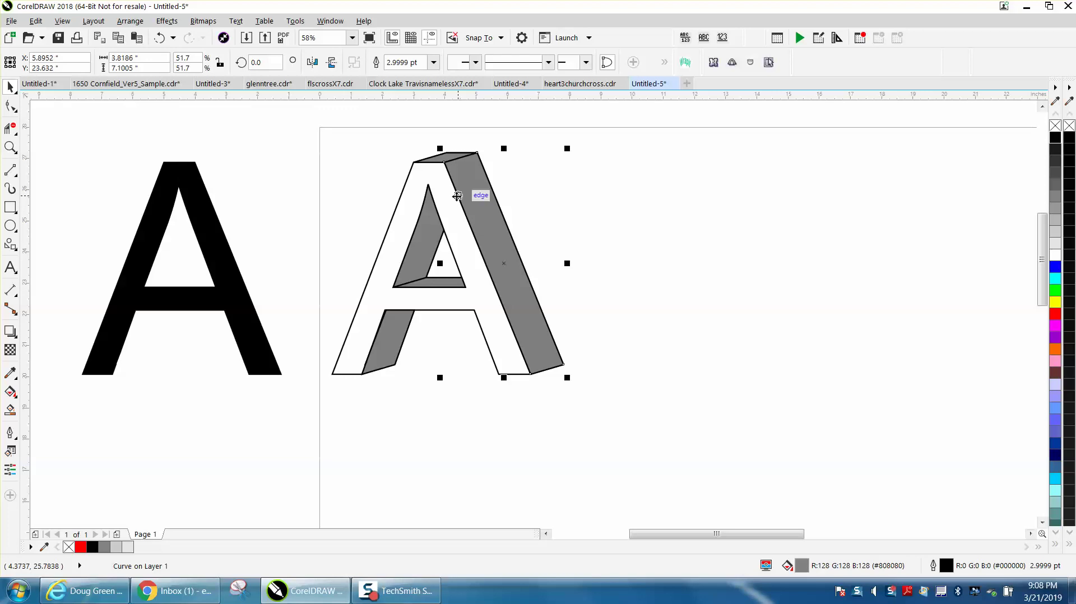
{"action": "key", "text": "Right"}
{"action": "key", "text": "Left"}
{"action": "key", "text": "Right"}
{"action": "key", "text": "Right"}
{"action": "key", "text": "Right"}
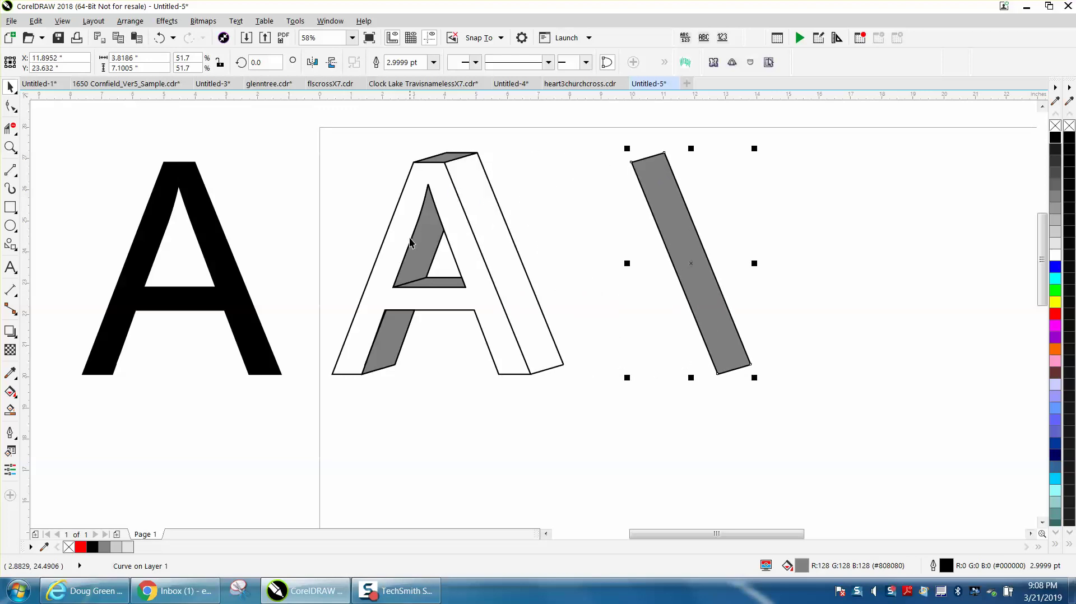
{"action": "left_click", "coordinate": [420, 240]}
{"action": "key", "text": "Right"}
{"action": "key", "text": "Right"}
{"action": "key", "text": "Right"}
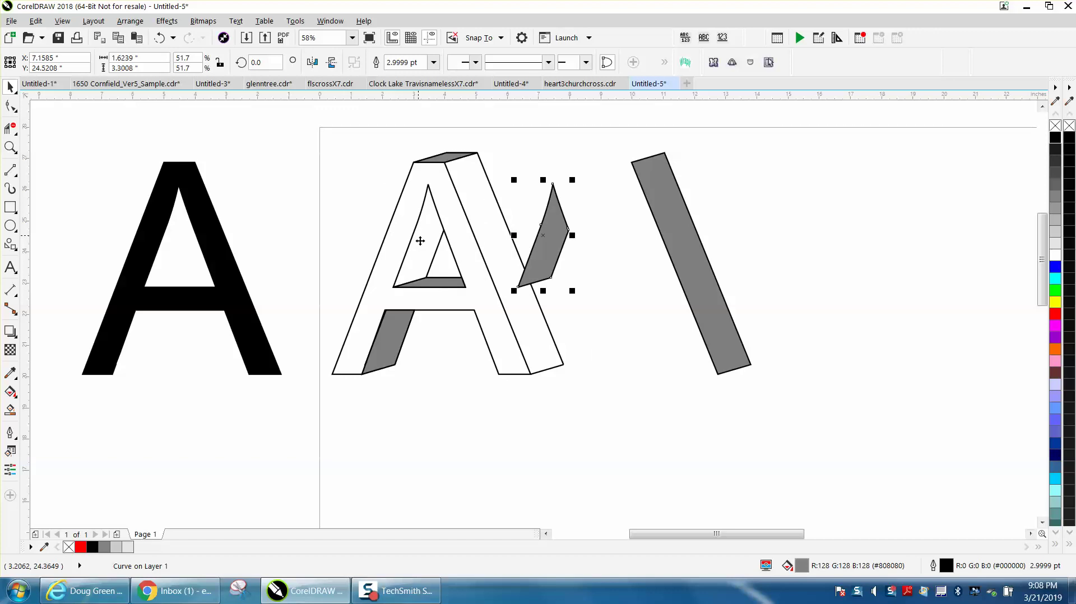
{"action": "left_click", "coordinate": [447, 281]}
{"action": "key", "text": "Right"}
{"action": "key", "text": "Right"}
{"action": "key", "text": "Right"}
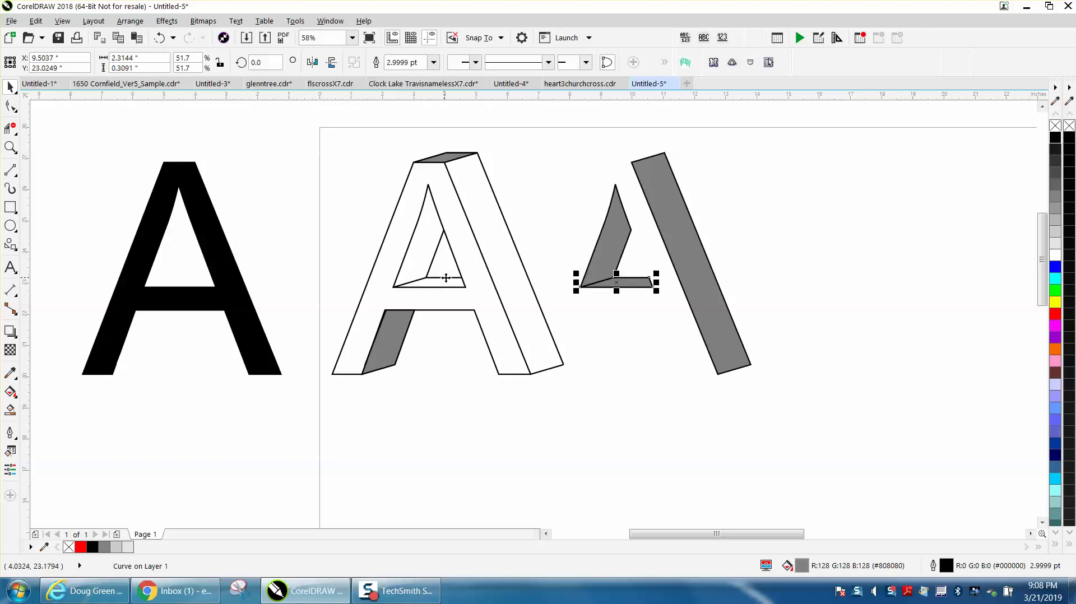
Move the grey top cap and lower-left leg pieces right, then select all grey pieces.
{"action": "left_click", "coordinate": [435, 163]}
{"action": "key", "text": "Right"}
{"action": "key", "text": "Right"}
{"action": "key", "text": "Right"}
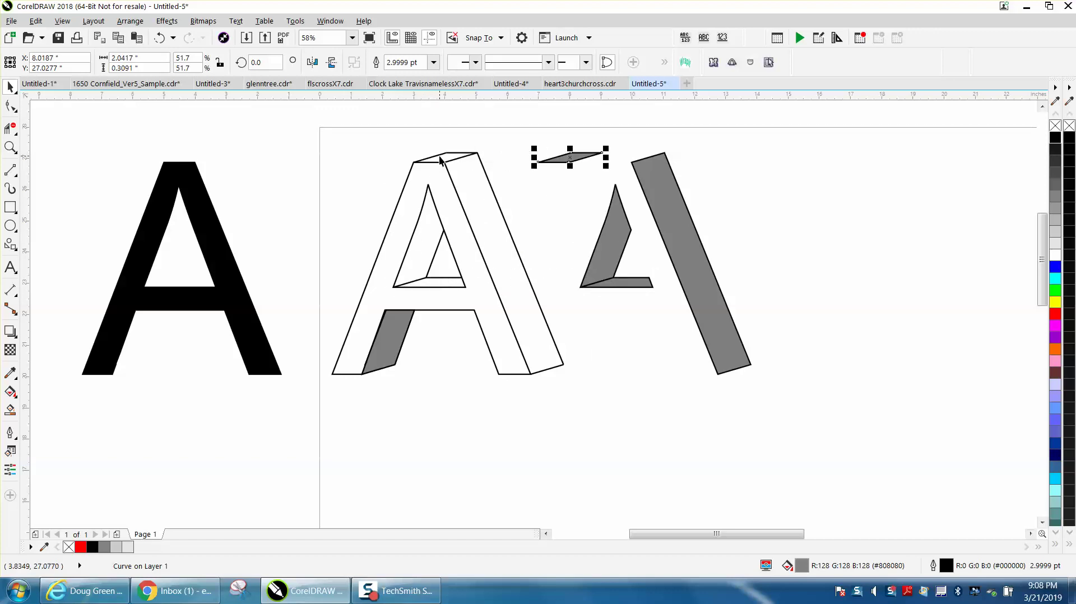
{"action": "left_click", "coordinate": [402, 322]}
{"action": "key", "text": "Right"}
{"action": "key", "text": "Right"}
{"action": "key", "text": "Right"}
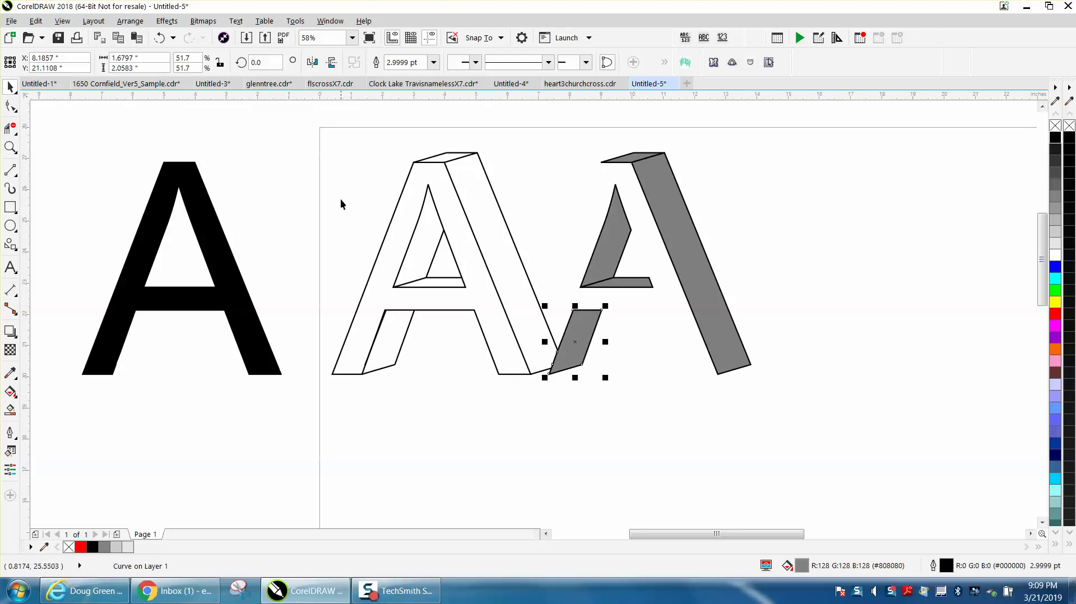
{"action": "scroll", "coordinate": [341, 199], "scroll_direction": "down", "scroll_amount": 2}
{"action": "left_click_drag", "start_coordinate": [439, 159], "coordinate": [596, 334]}
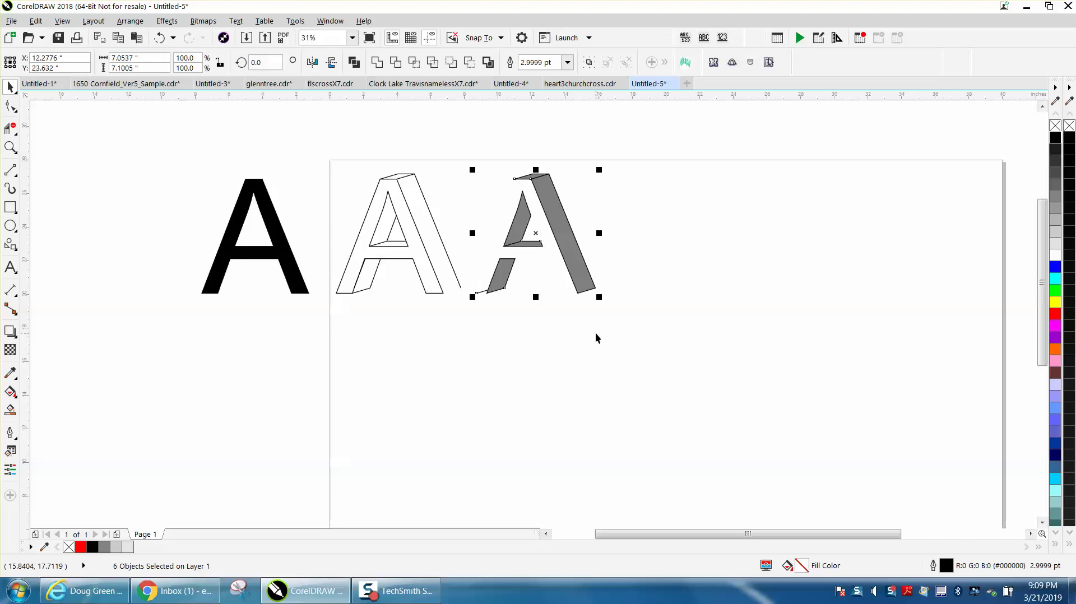
Return the stray curve to the outlined A and group the five grey side pieces.
{"action": "left_click_drag", "start_coordinate": [543, 272], "coordinate": [578, 272]}
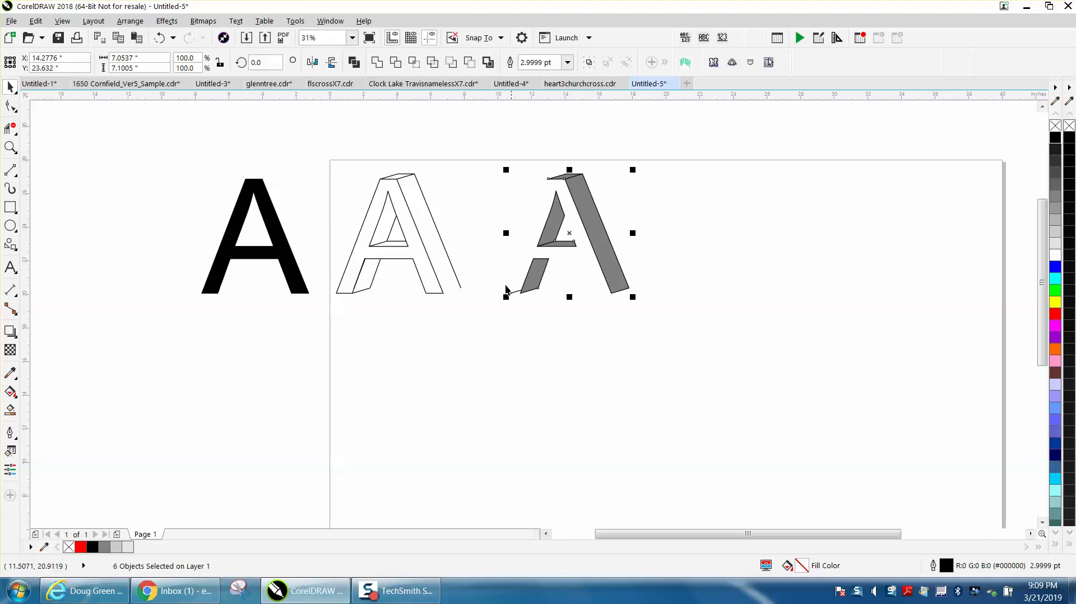
{"action": "left_click", "coordinate": [477, 311]}
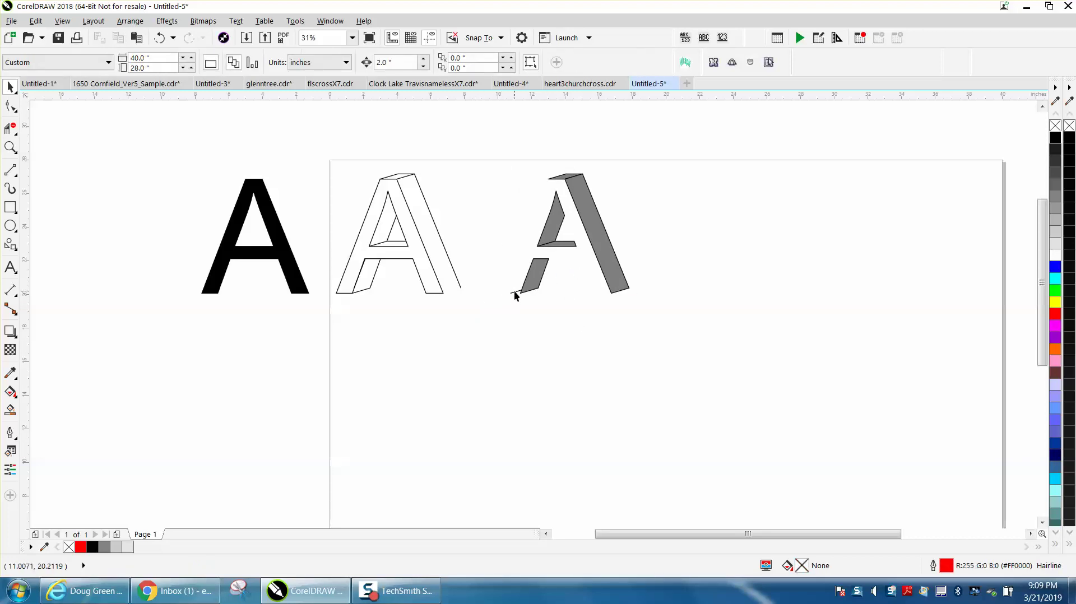
{"action": "left_click", "coordinate": [514, 290]}
{"action": "key", "text": "Left"}
{"action": "key", "text": "Left"}
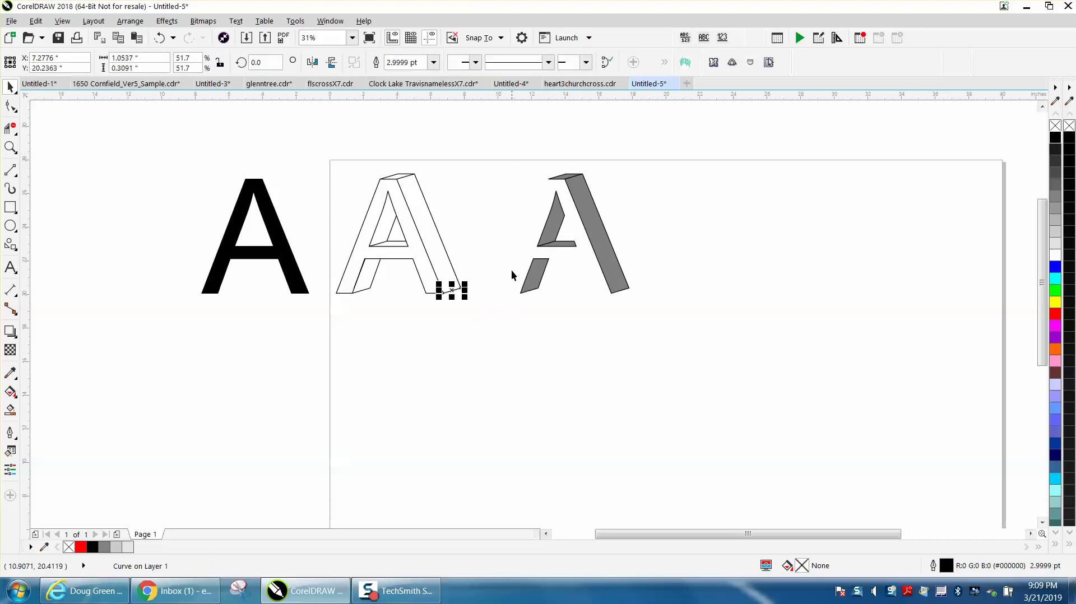
{"action": "left_click_drag", "start_coordinate": [504, 157], "coordinate": [695, 348]}
{"action": "key", "text": "ctrl+g"}
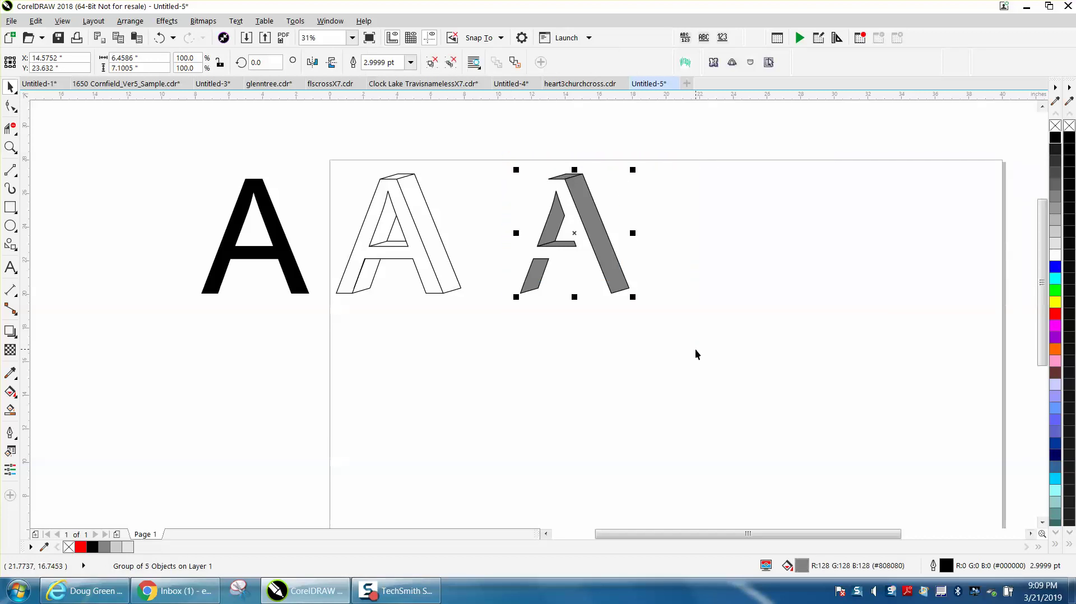
Align the black A over the outlined front and group them together.
{"action": "left_click", "coordinate": [264, 187]}
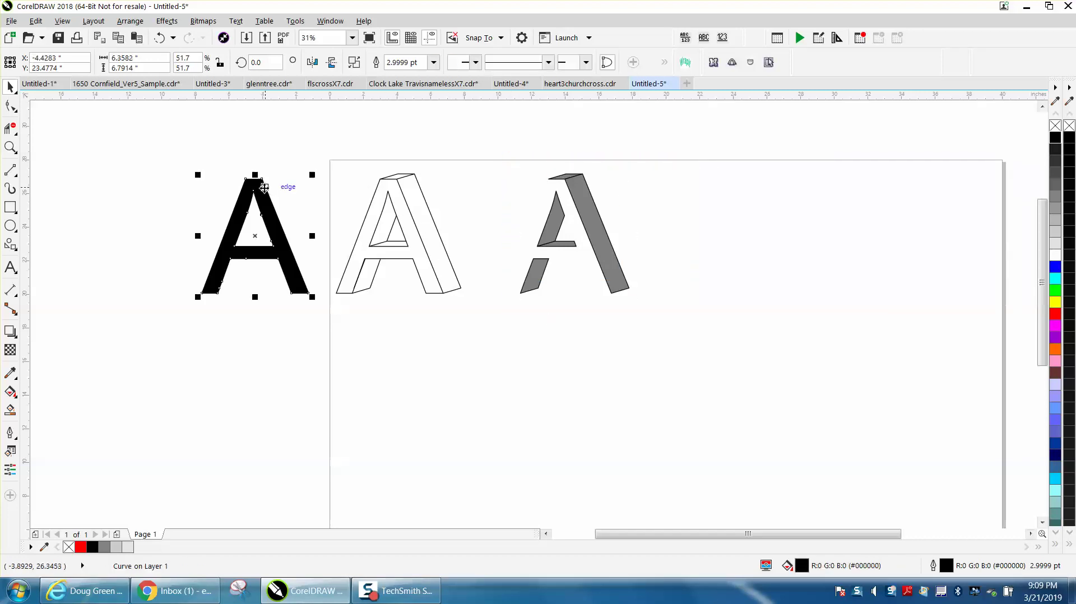
{"action": "key", "text": "Down"}
{"action": "key", "text": "Up"}
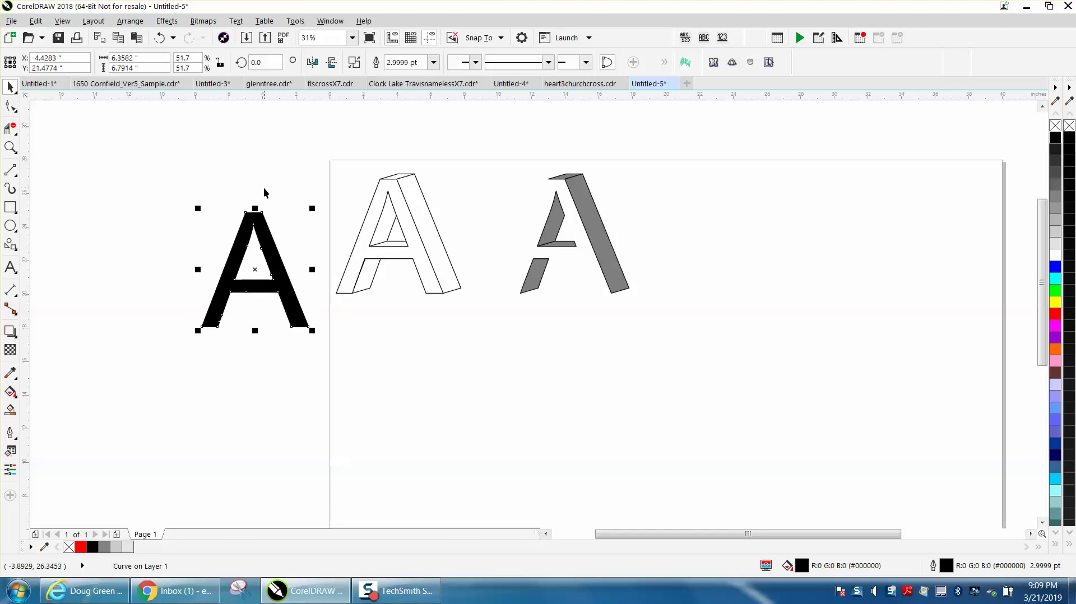
{"action": "key", "text": "Right"}
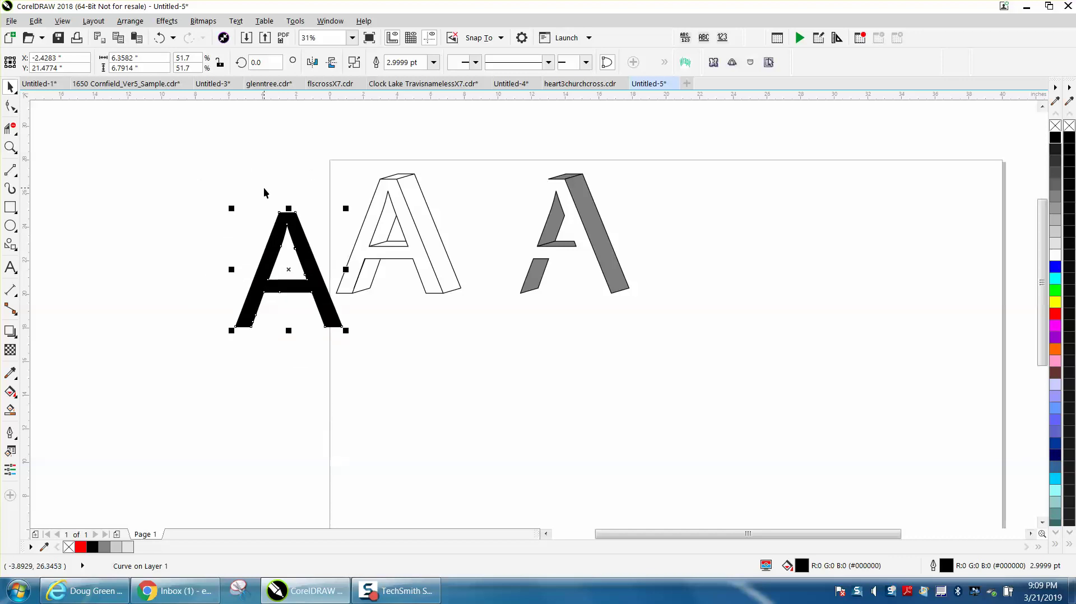
{"action": "key", "text": "Up"}
{"action": "key", "text": "Right"}
{"action": "key", "text": "Right"}
{"action": "key", "text": "Right"}
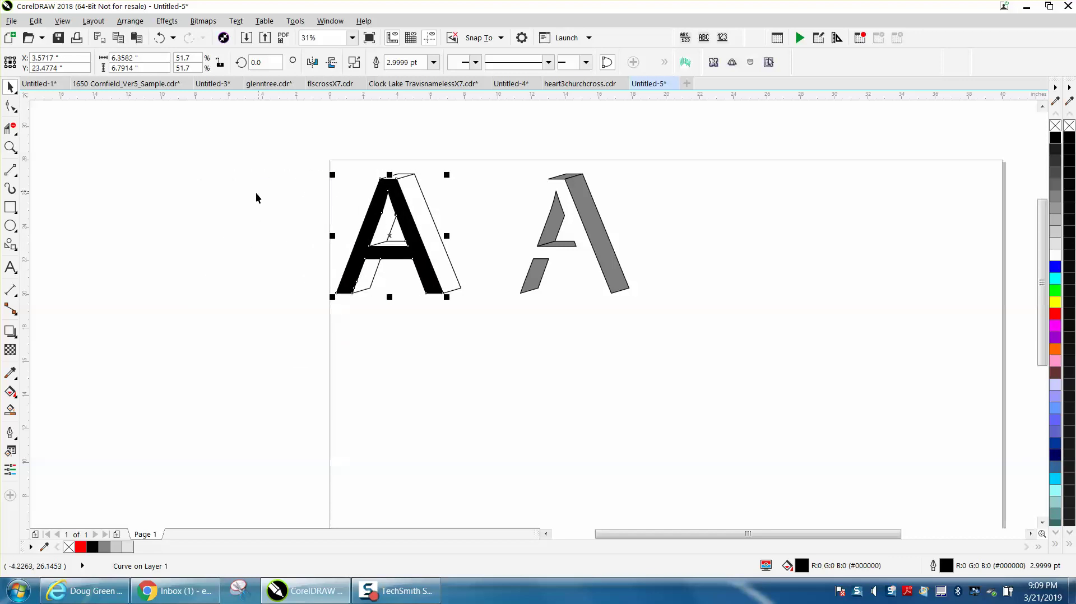
{"action": "left_click_drag", "start_coordinate": [309, 156], "coordinate": [493, 337]}
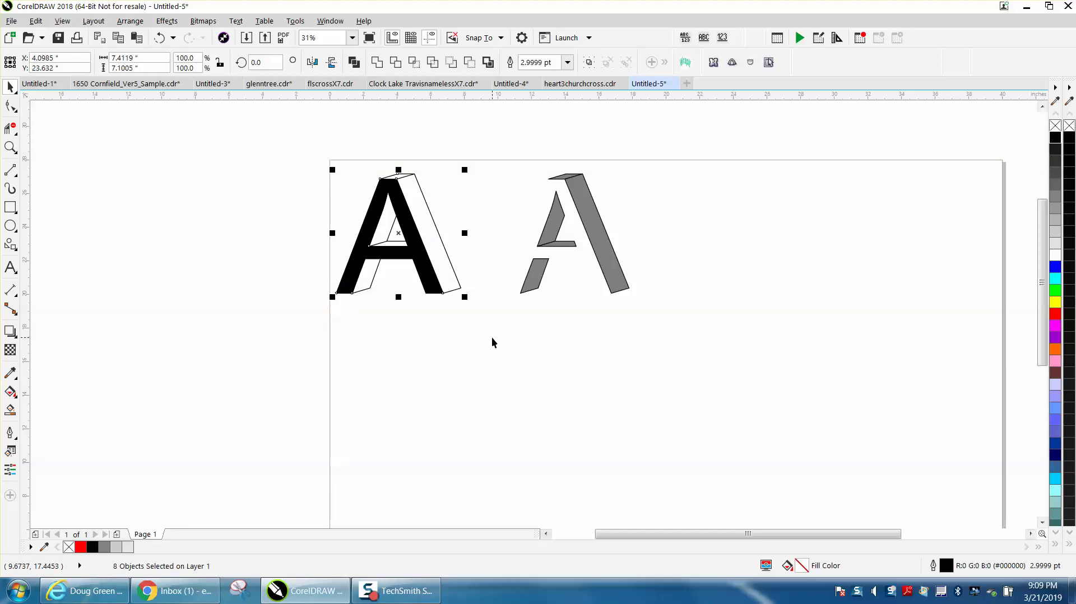
{"action": "key", "text": "ctrl+g"}
Select the grey sides group and shift it left past the black A.
{"action": "left_click", "coordinate": [593, 266]}
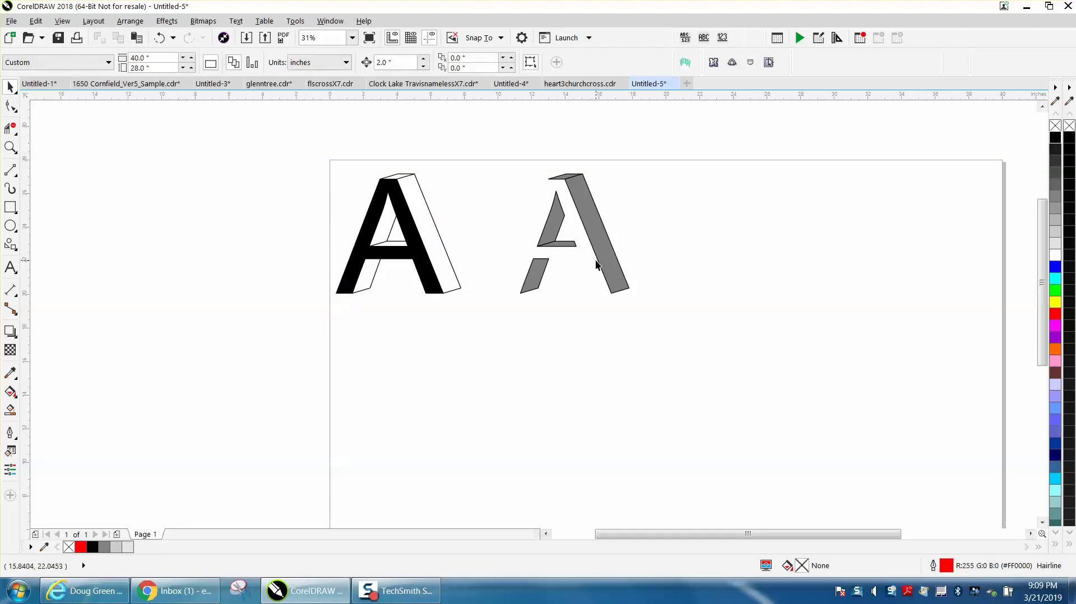
{"action": "left_click", "coordinate": [598, 260]}
{"action": "key", "text": "shift+Left"}
{"action": "key", "text": "shift+Left"}
{"action": "key", "text": "shift+Left"}
{"action": "key", "text": "shift+Left"}
{"action": "key", "text": "shift+Left"}
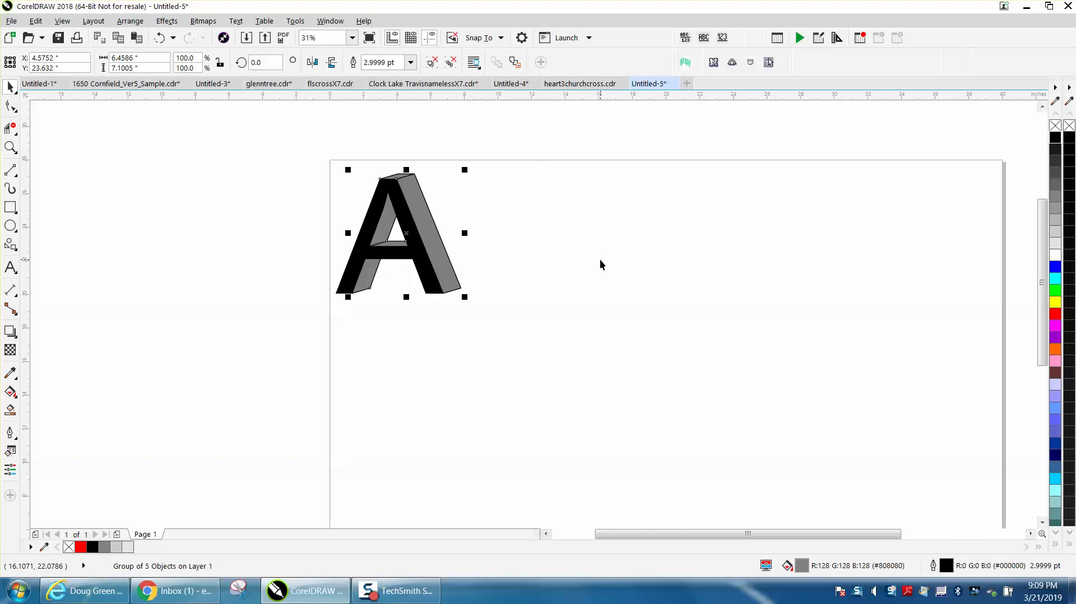
{"action": "key", "text": "shift+Left"}
{"action": "key", "text": "shift+Left"}
{"action": "key", "text": "shift+Left"}
{"action": "key", "text": "shift+Left"}
{"action": "key", "text": "shift+Left"}
{"action": "key", "text": "shift+Left"}
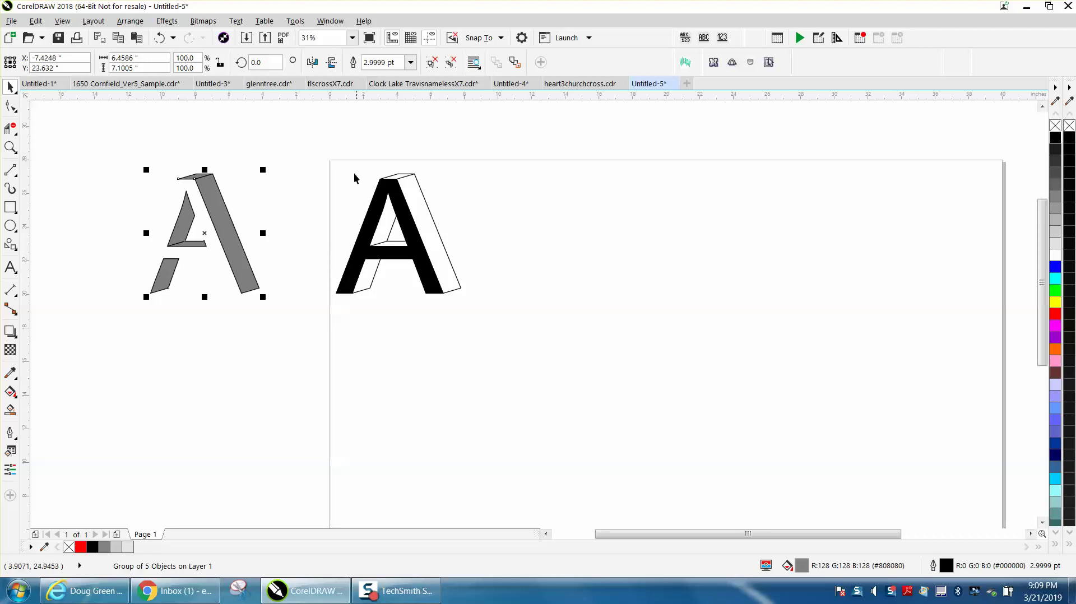
Shift the black A group up, move the grey sides onto the page, then lower the black front over them.
{"action": "left_click_drag", "start_coordinate": [320, 138], "coordinate": [526, 339]}
{"action": "key", "text": "shift+Up"}
{"action": "key", "text": "shift+Up"}
{"action": "key", "text": "shift+Up"}
{"action": "key", "text": "shift+Up"}
{"action": "key", "text": "shift+Up"}
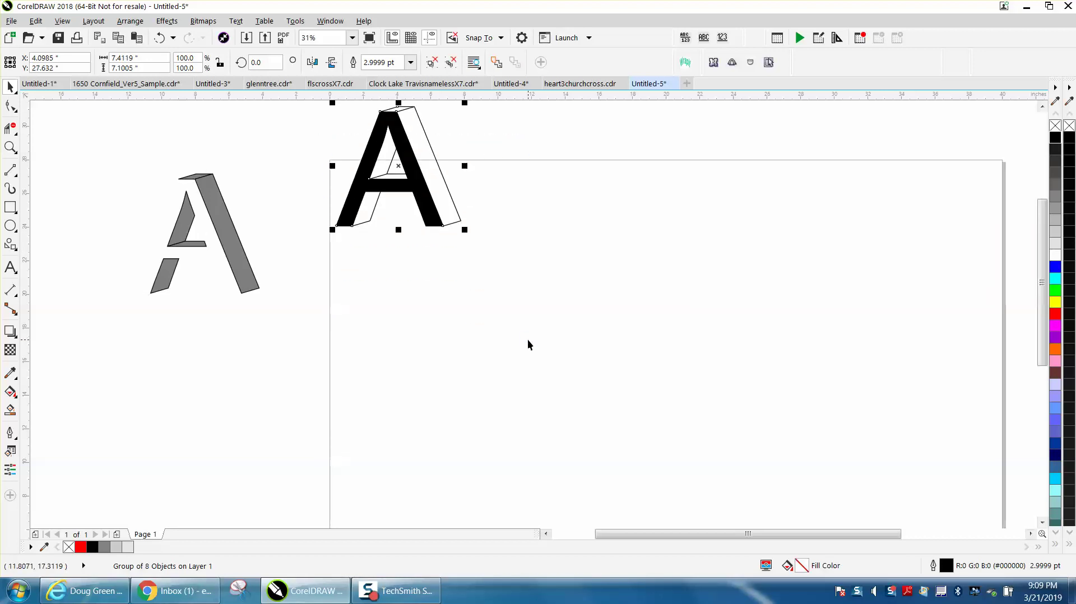
{"action": "left_click", "coordinate": [210, 224]}
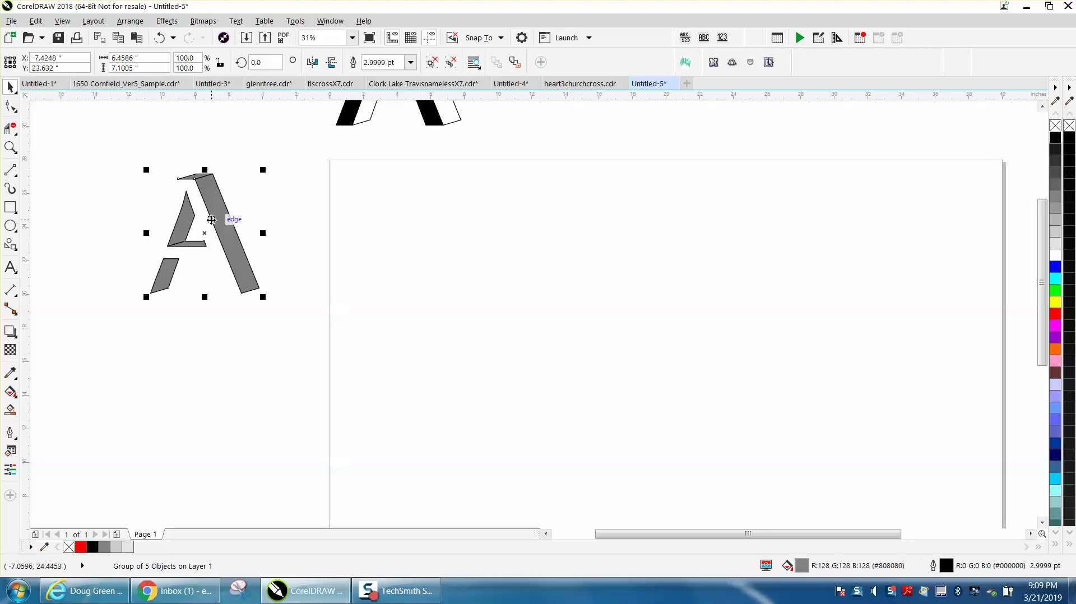
{"action": "key", "text": "shift+Right"}
{"action": "key", "text": "shift+Right"}
{"action": "key", "text": "shift+Right"}
{"action": "key", "text": "shift+Right"}
{"action": "key", "text": "shift+Right"}
{"action": "key", "text": "shift+Right"}
{"action": "key", "text": "shift+Right"}
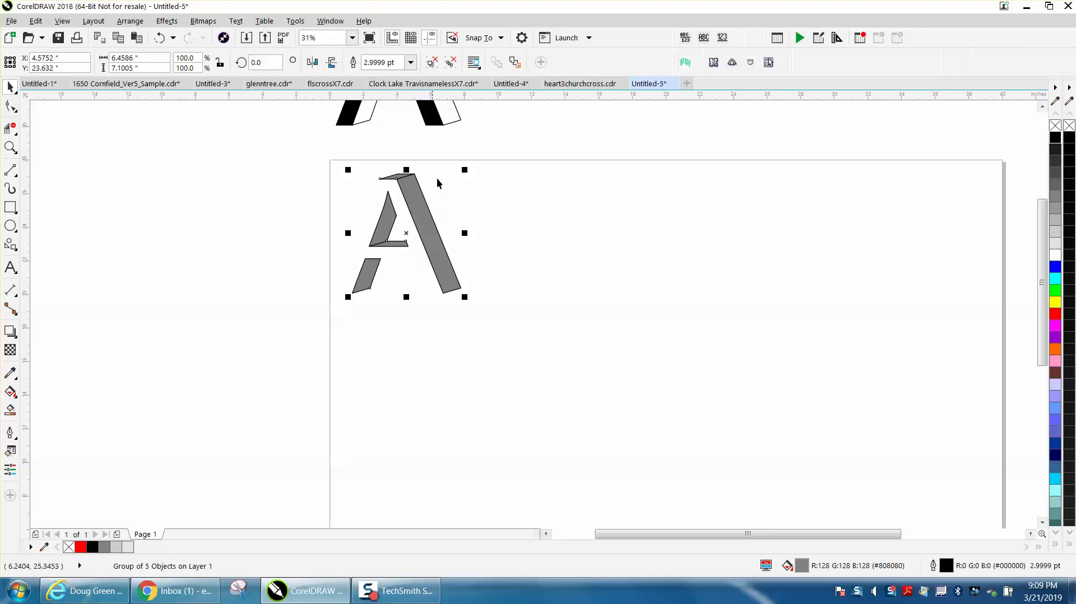
{"action": "left_click", "coordinate": [436, 115]}
{"action": "key", "text": "Down"}
{"action": "key", "text": "Down"}
{"action": "key", "text": "Down"}
{"action": "key", "text": "Down"}
{"action": "key", "text": "Down"}
{"action": "key", "text": "Down"}
{"action": "key", "text": "Down"}
{"action": "key", "text": "Down"}
{"action": "key", "text": "Down"}
{"action": "key", "text": "Down"}
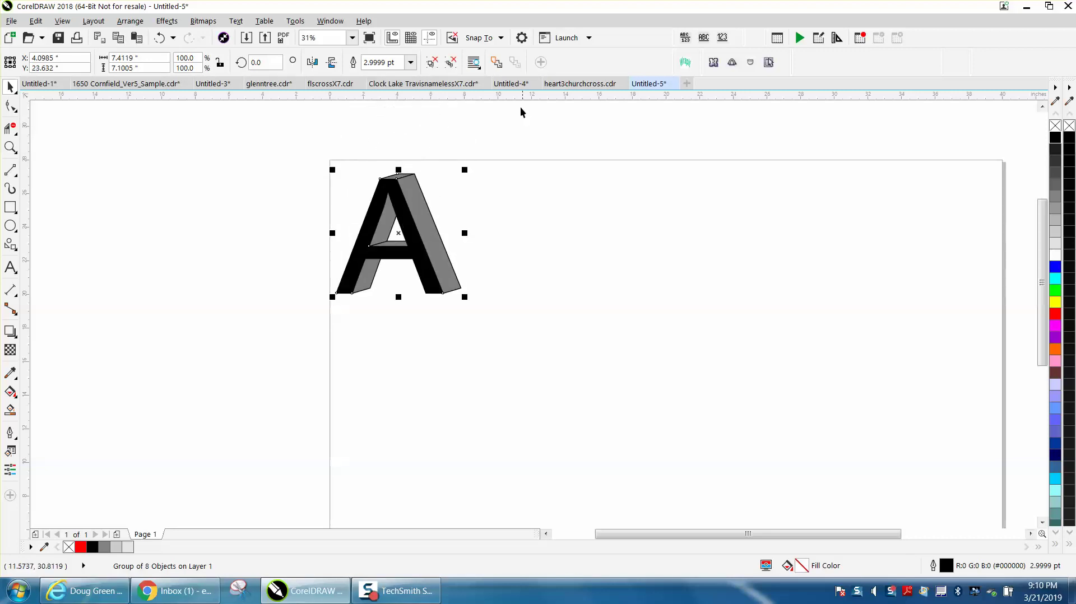
{"action": "left_click", "coordinate": [10, 147]}
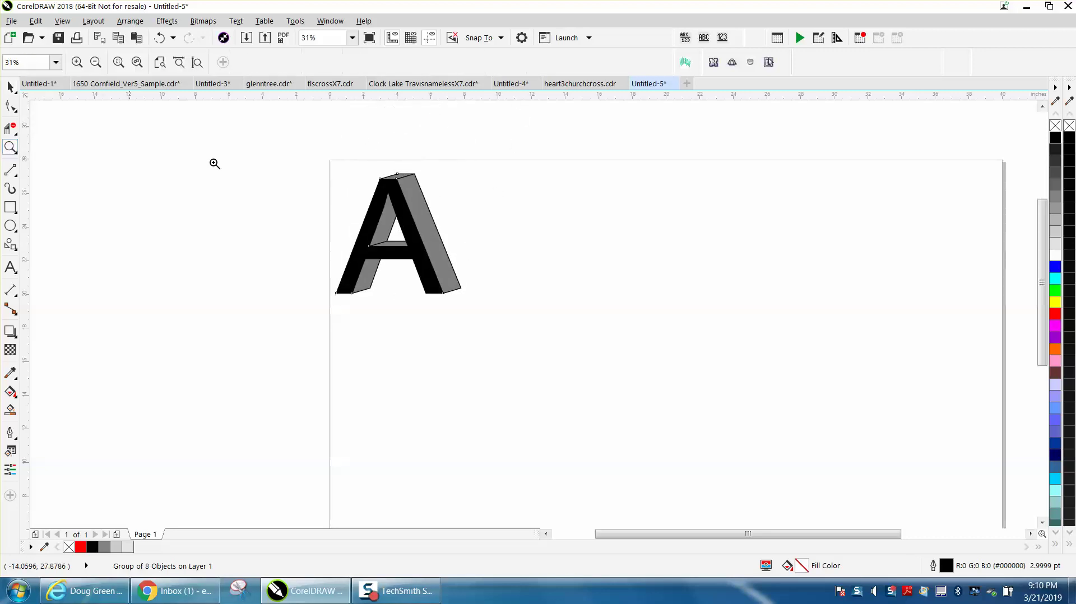
{"action": "left_click_drag", "start_coordinate": [307, 160], "coordinate": [543, 348]}
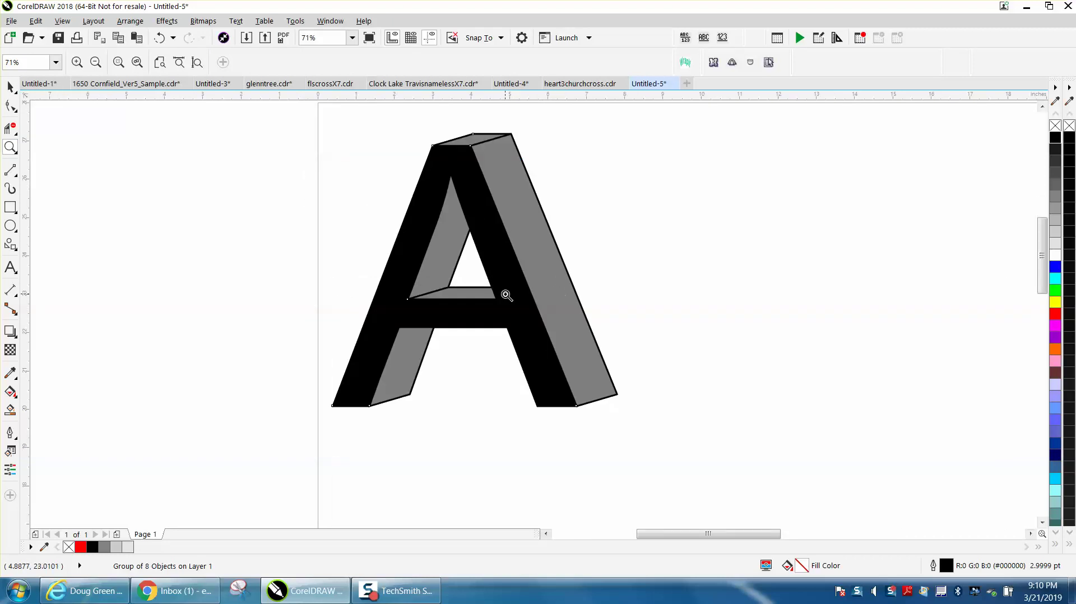
{"action": "right_click", "coordinate": [464, 271]}
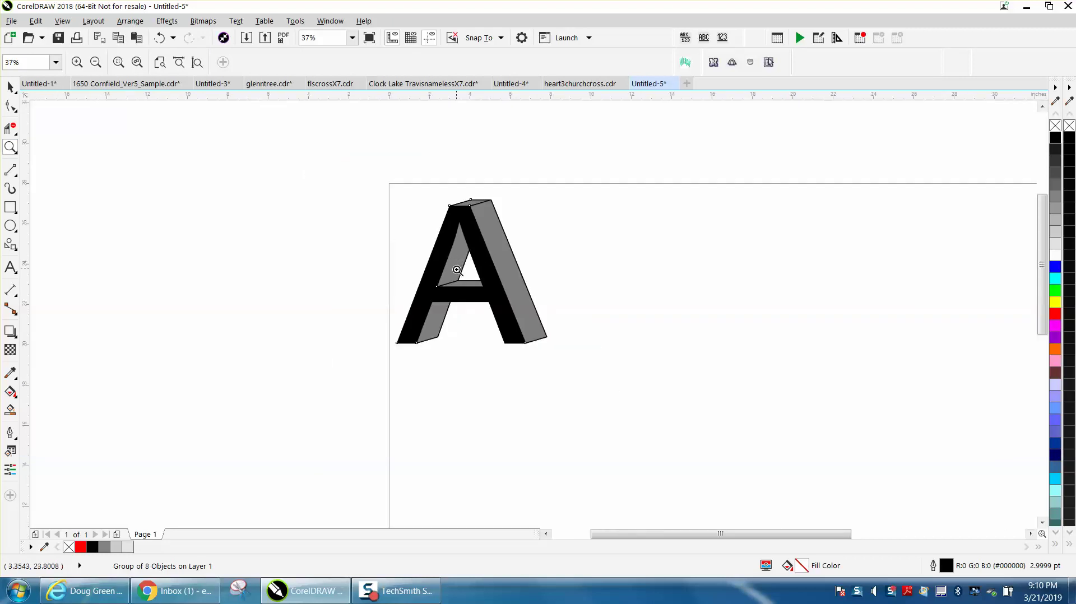